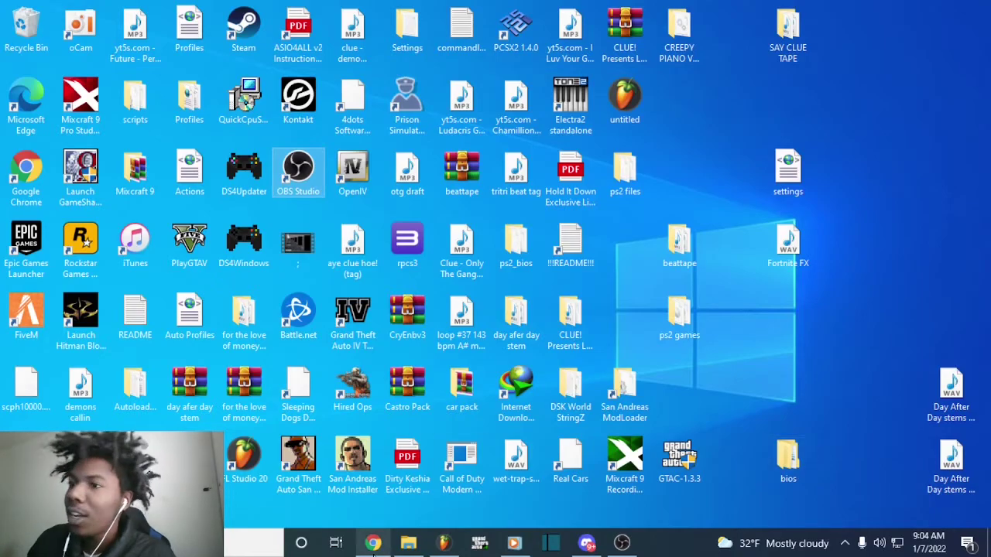
- Switch to Chrome and open Brandy's "Learn the Hard Way" from the liked YouTube videos
left_click(373, 544)
scroll(626, 274, "down", 1)
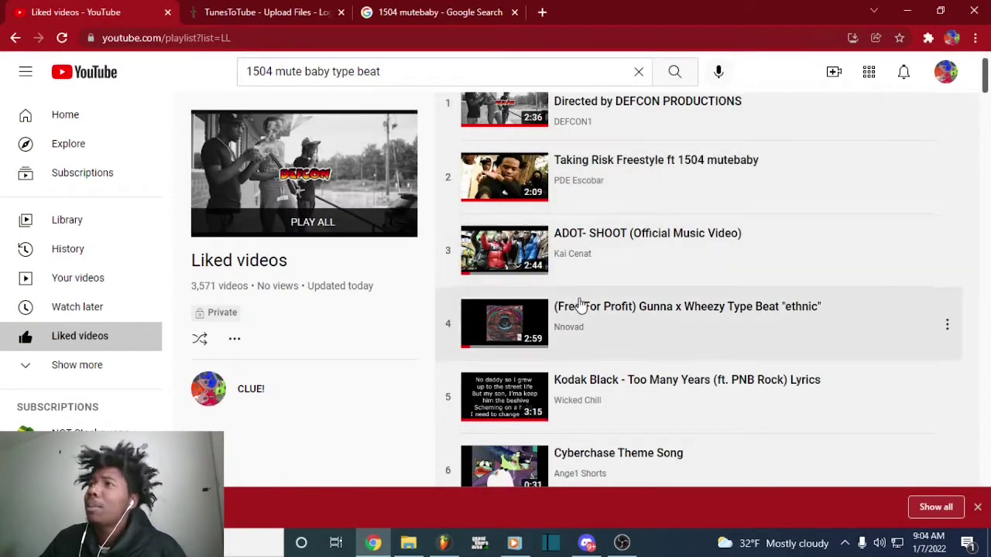
scroll(581, 304, "down", 5)
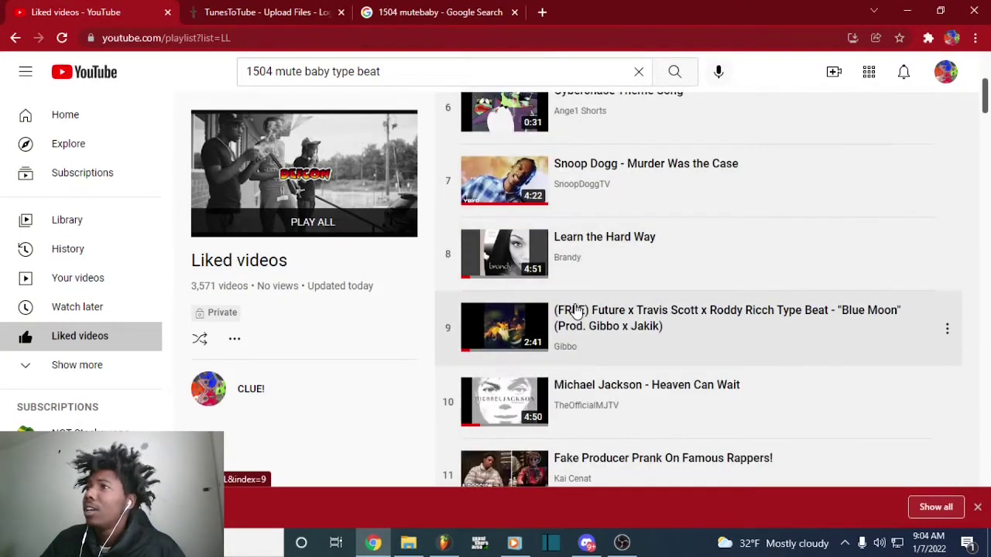
left_click(482, 265)
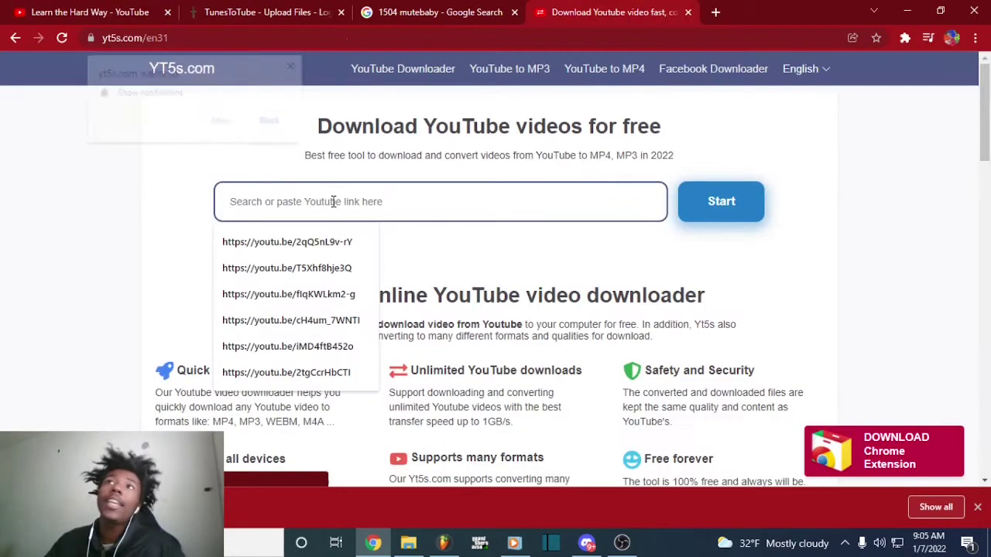
- Submit the song's copied YouTube link to the YT5s converter, dismissing the ad pop-ups and blocking the site's notifications
right_click(332, 211)
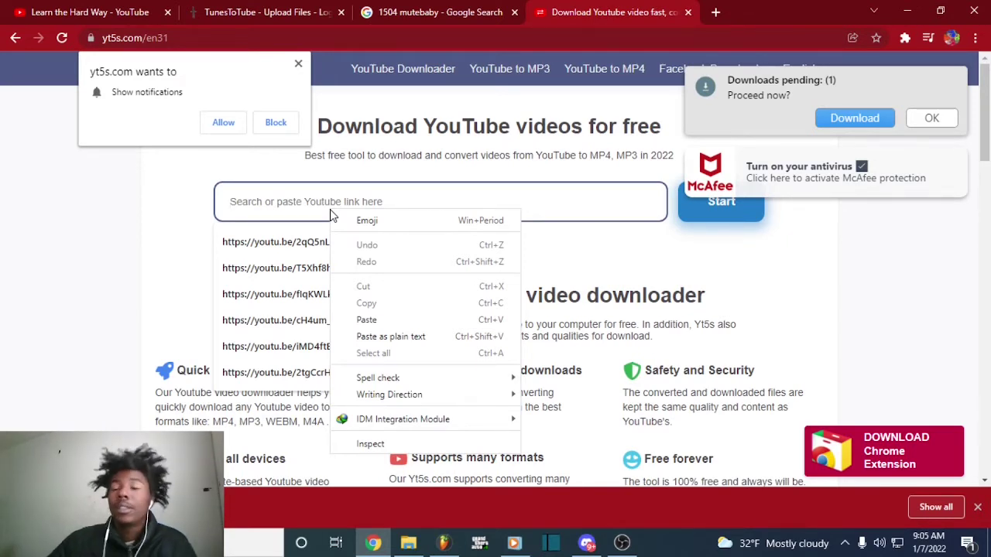
left_click(366, 320)
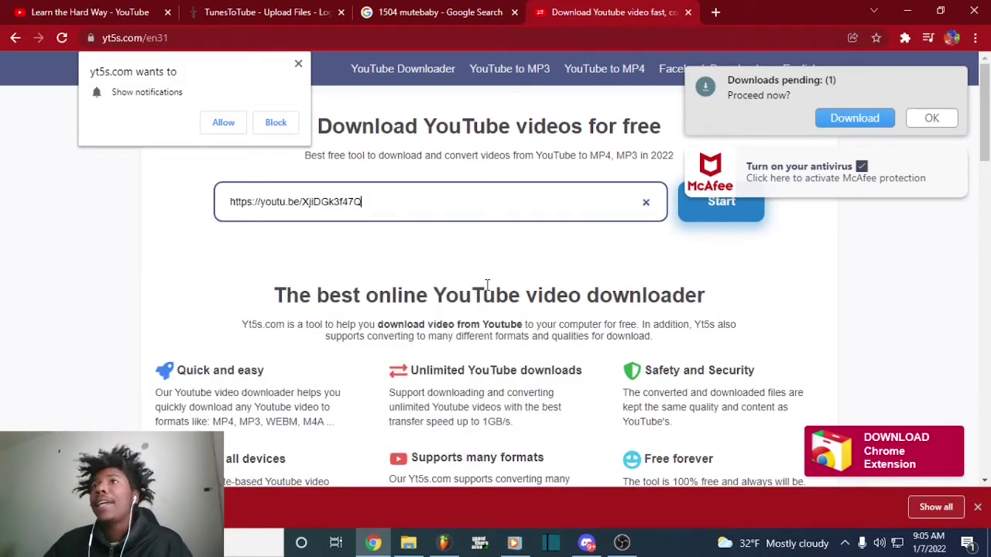
left_click(953, 174)
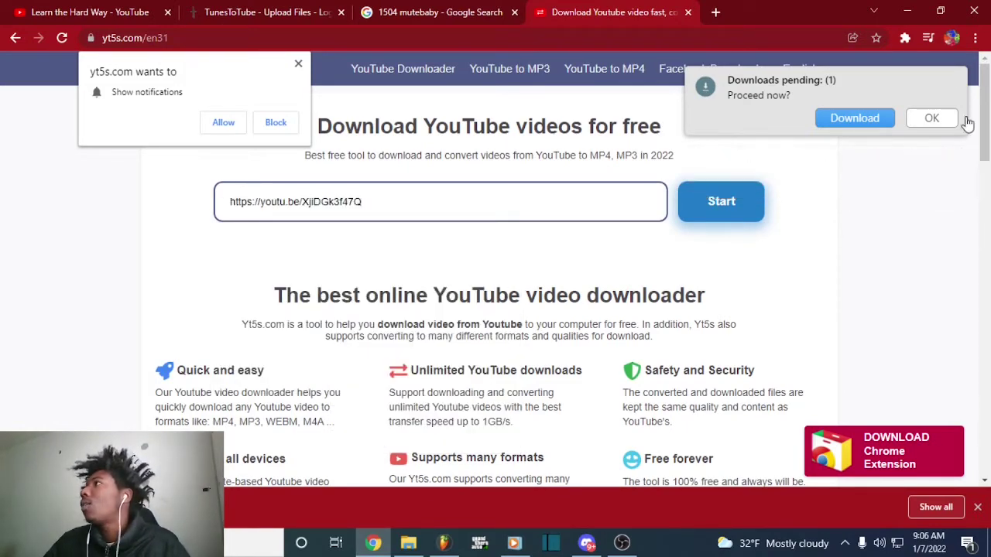
left_click(956, 81)
left_click(731, 208)
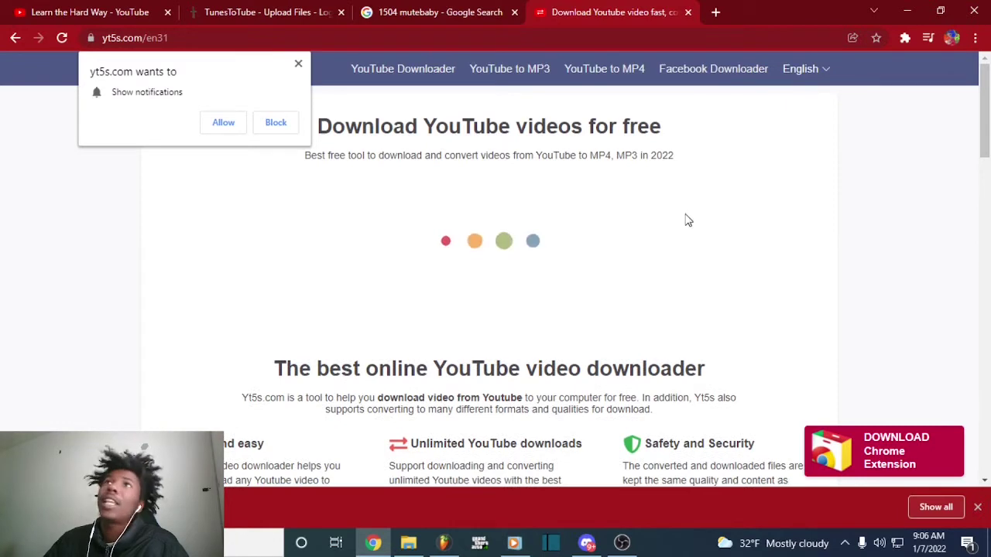
left_click(274, 123)
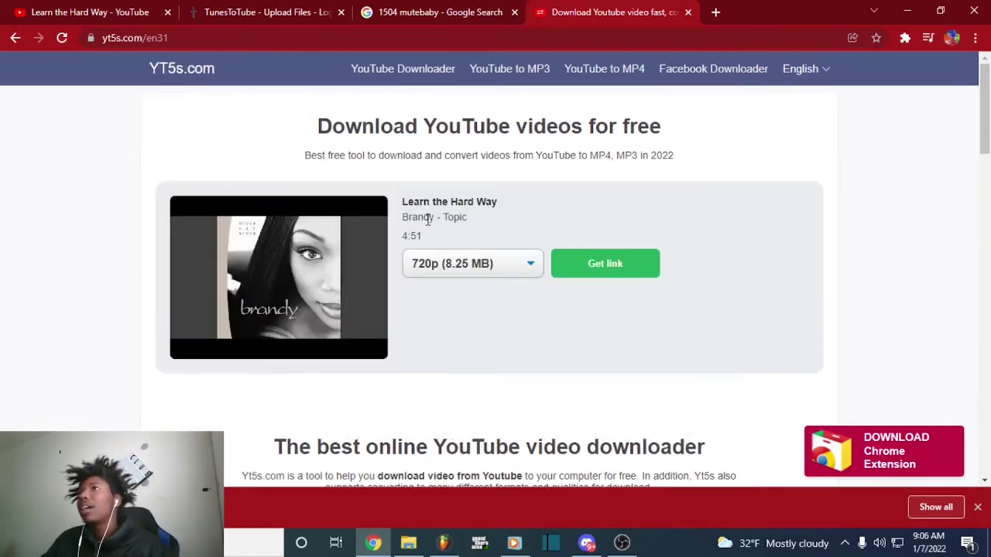
- Download "Learn the Hard Way" as a 128kbps MP3, closing the advertising page and pop-up
left_click(477, 264)
left_click(465, 456)
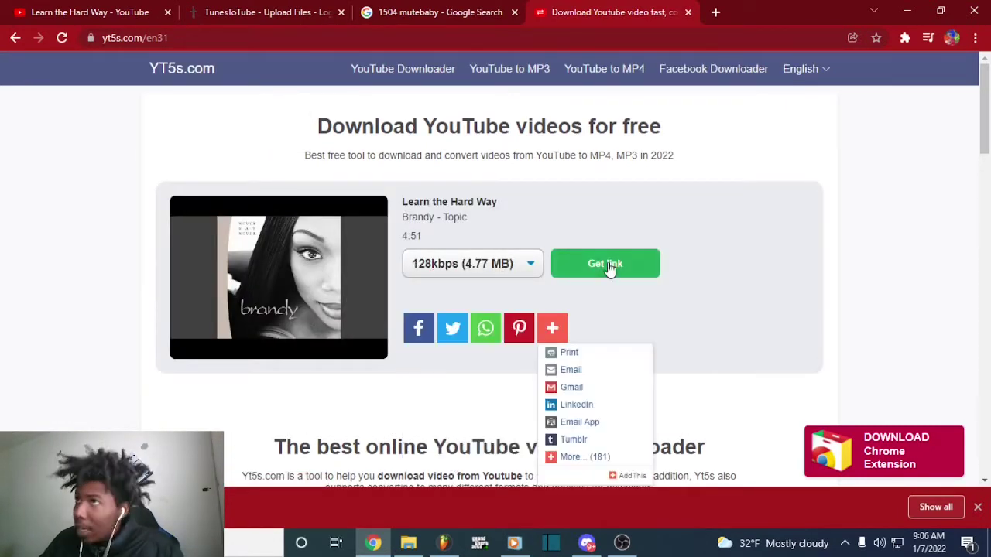
left_click(608, 265)
left_click(471, 263)
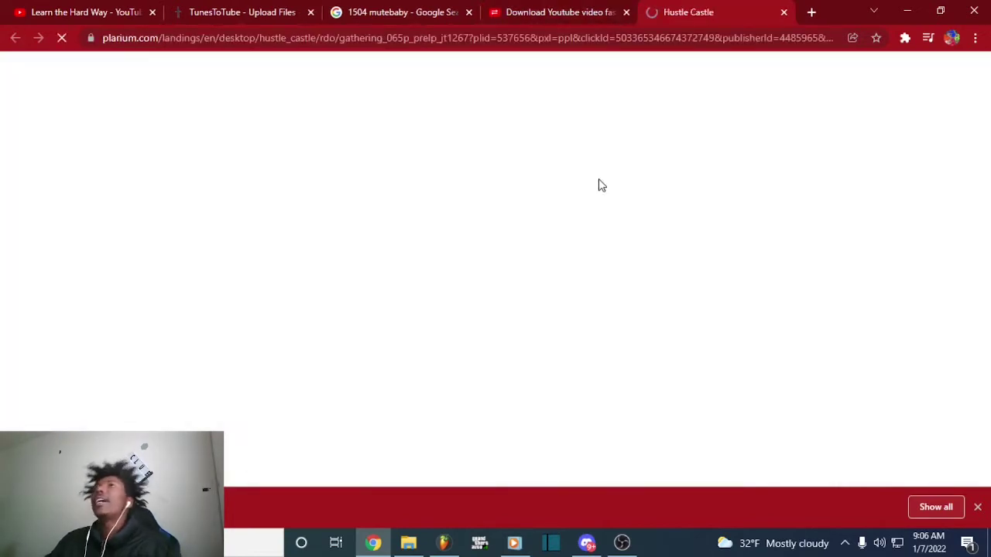
left_click(783, 11)
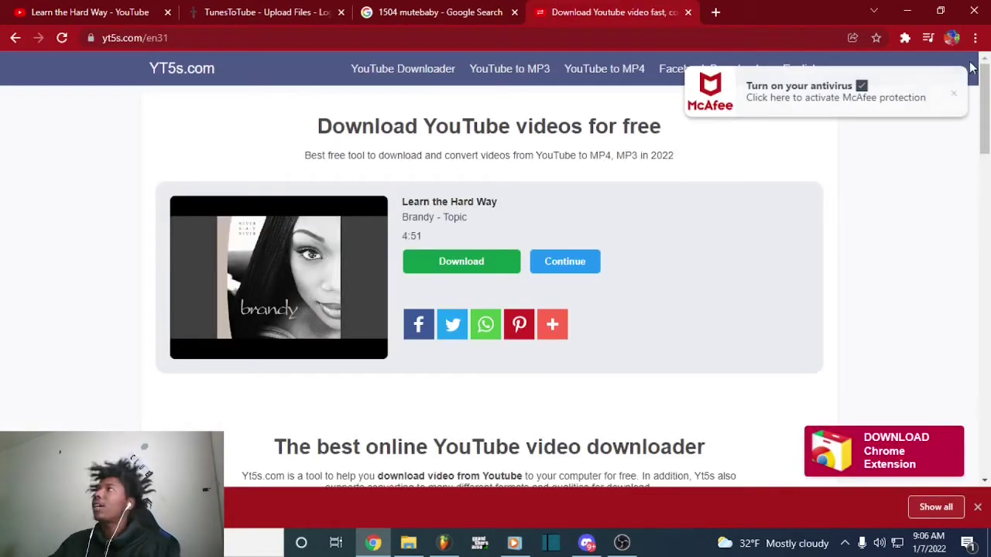
left_click(955, 95)
left_click(486, 267)
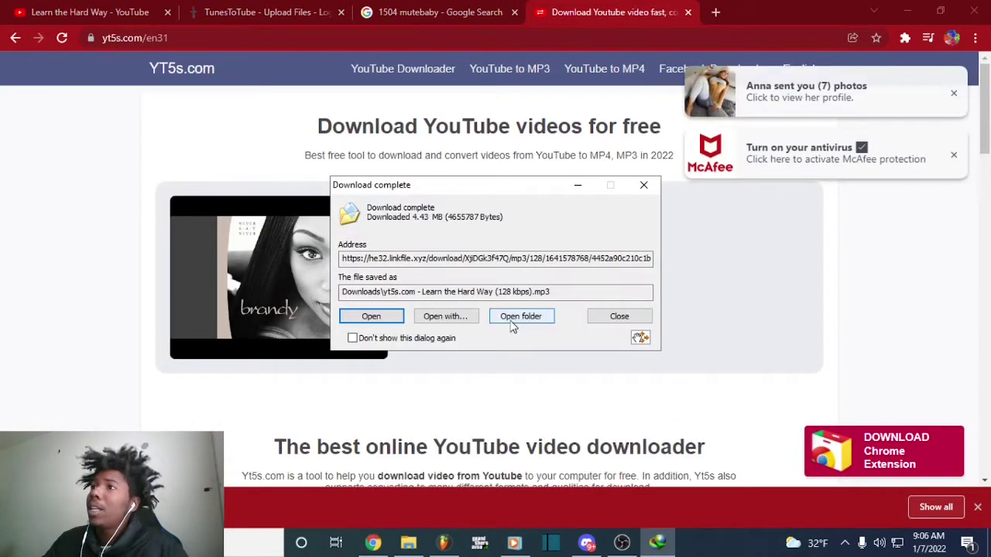
- Load the downloaded MP3 from the Downloads folder into FL Studio and open the sample in Edison
left_click(518, 318)
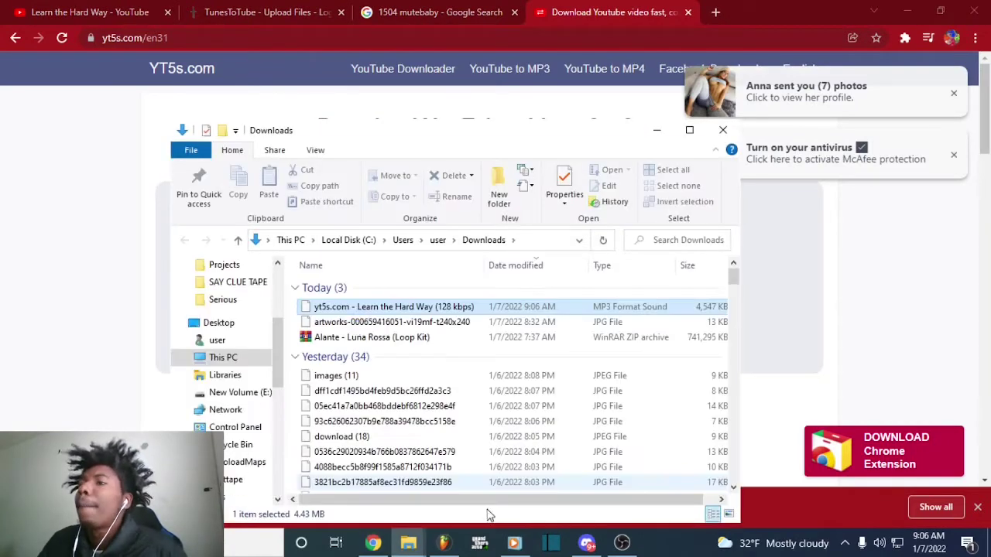
double_click(395, 308)
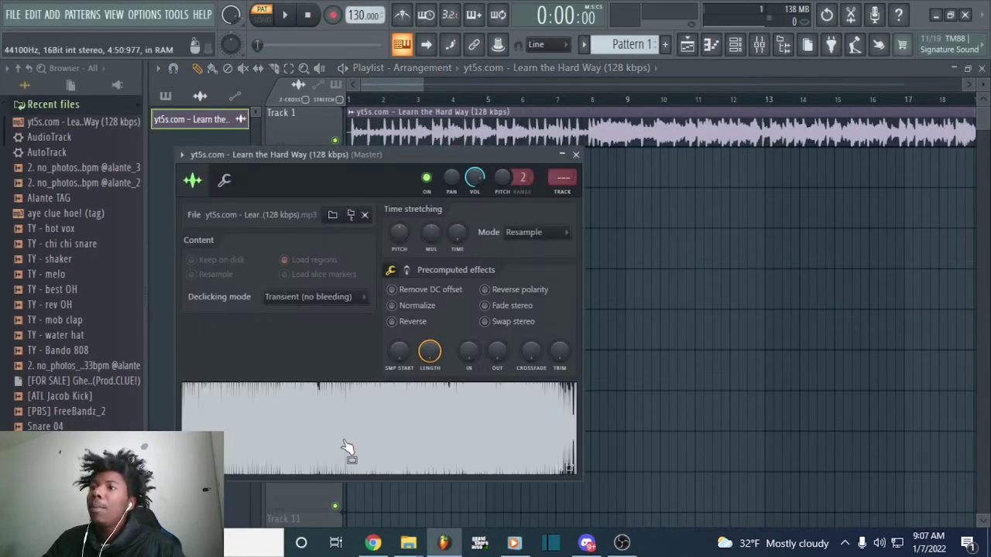
right_click(343, 437)
left_click(407, 354)
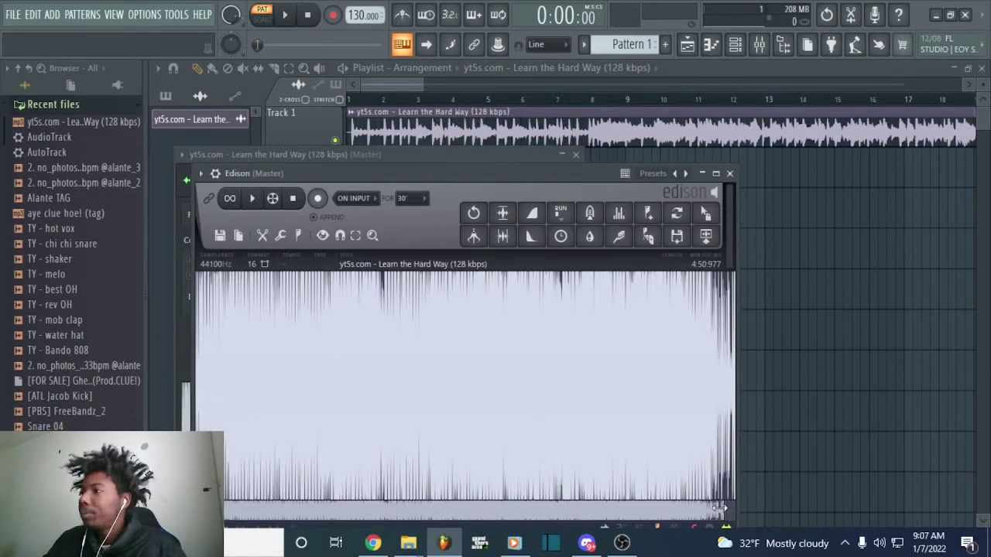
- Select the song section from 3:699 to 17:335 in Edison and place it at the start of playlist Track 1
left_click_drag(724, 513, 229, 442)
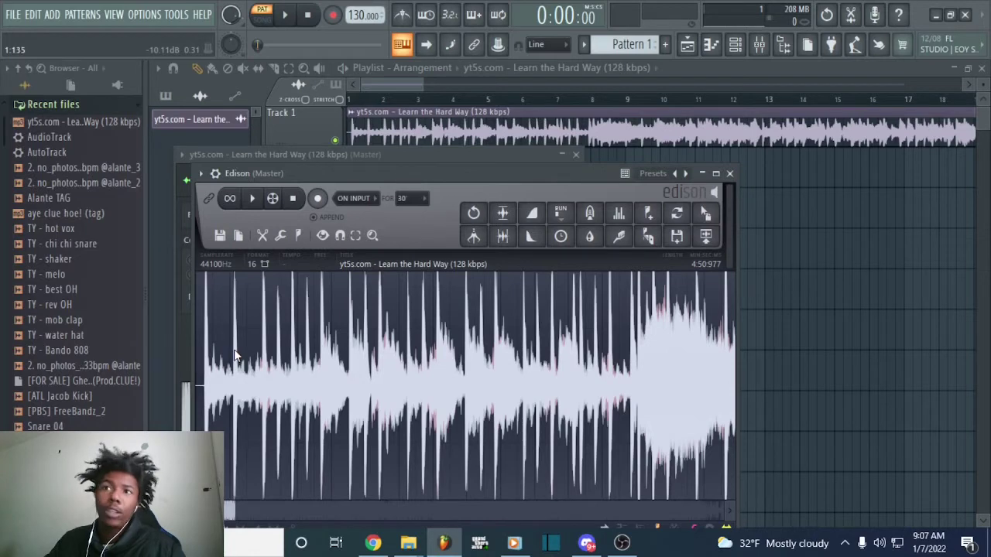
scroll(369, 359, "up", 2)
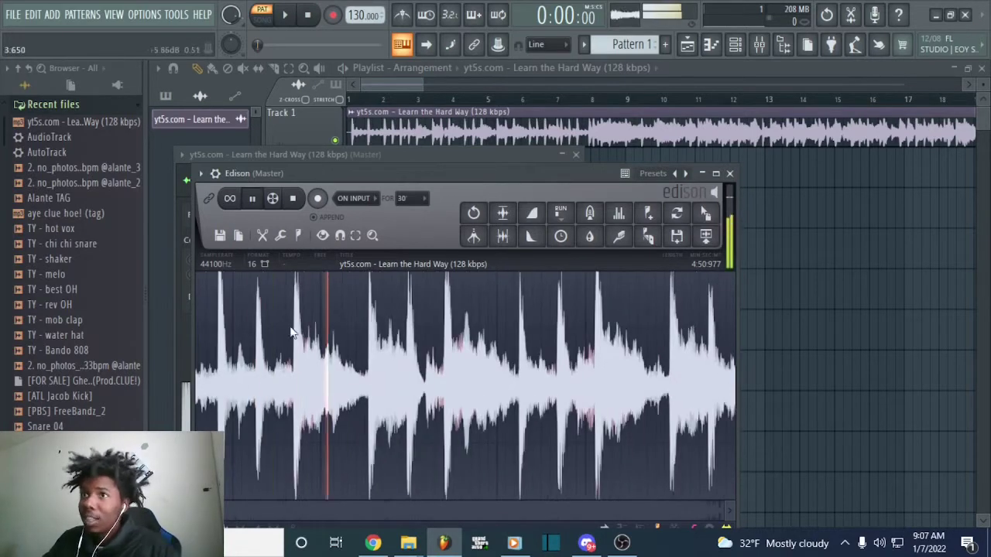
left_click_drag(522, 371, 636, 372)
key("space")
left_click_drag(480, 414, 517, 418)
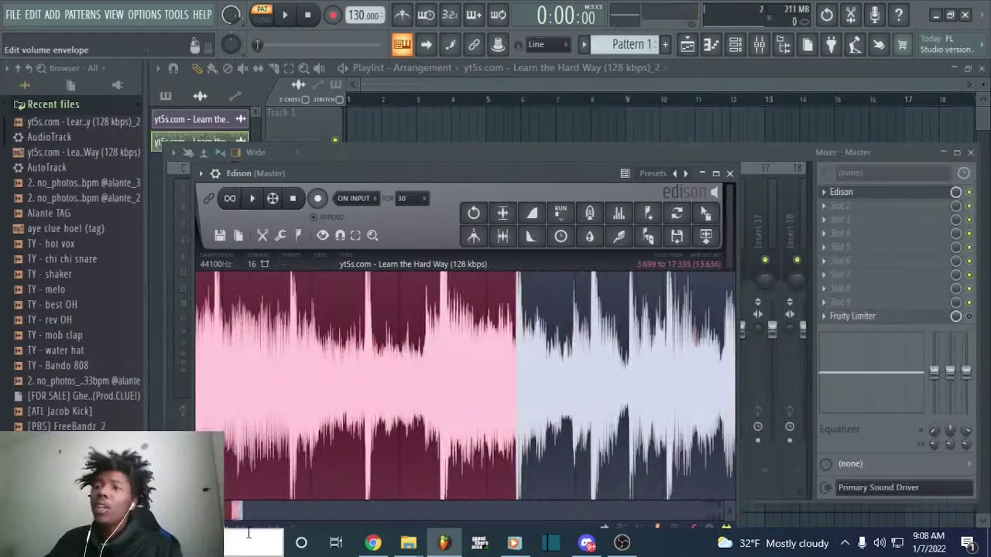
left_click_drag(237, 513, 232, 512)
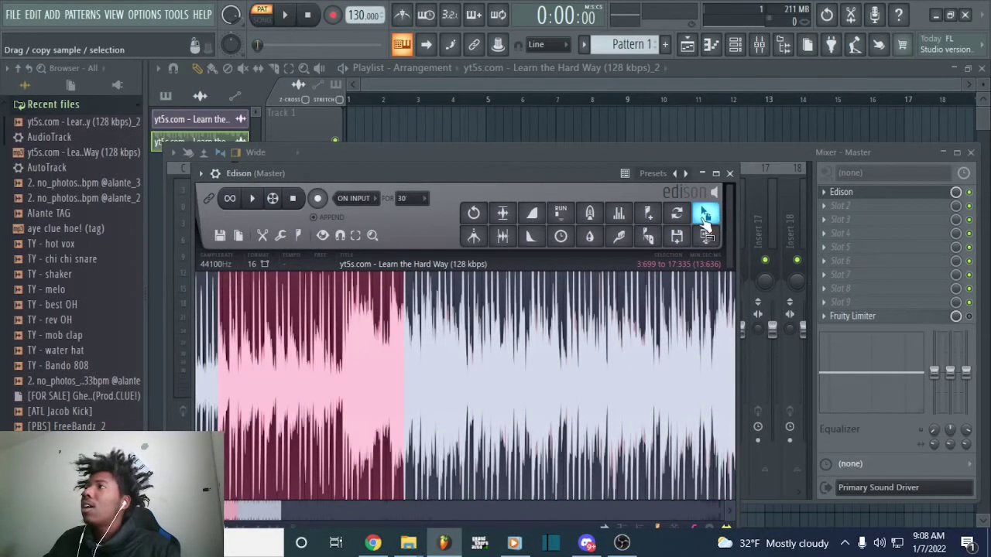
left_click_drag(706, 216, 427, 118)
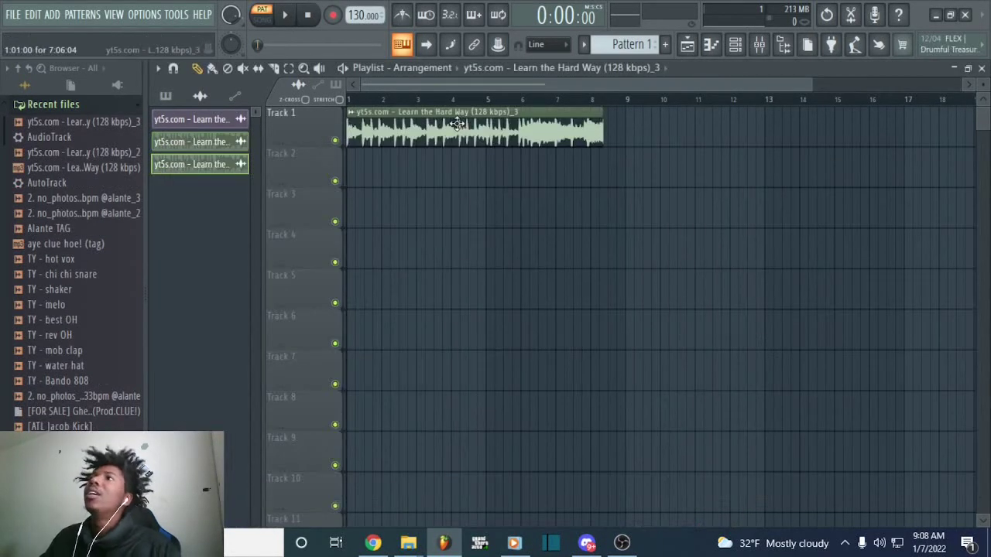
- Time-stretch the Track 1 audio clip to eight bars
double_click(460, 124)
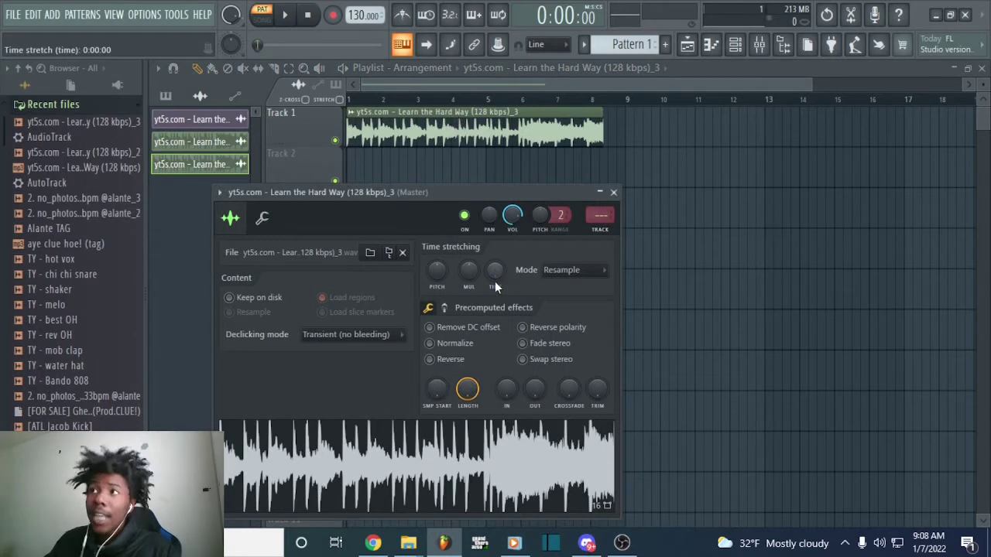
left_click_drag(497, 274, 497, 252)
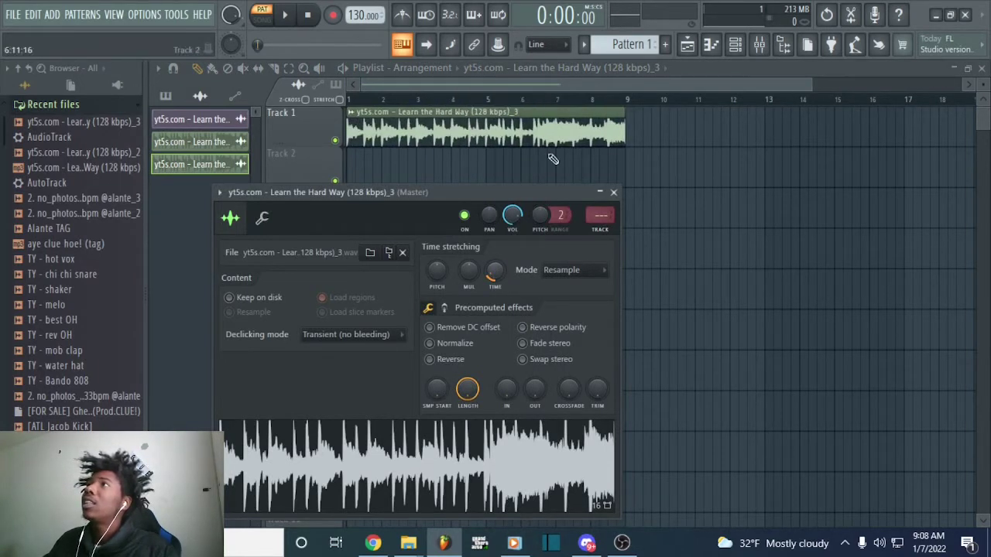
left_click(613, 192)
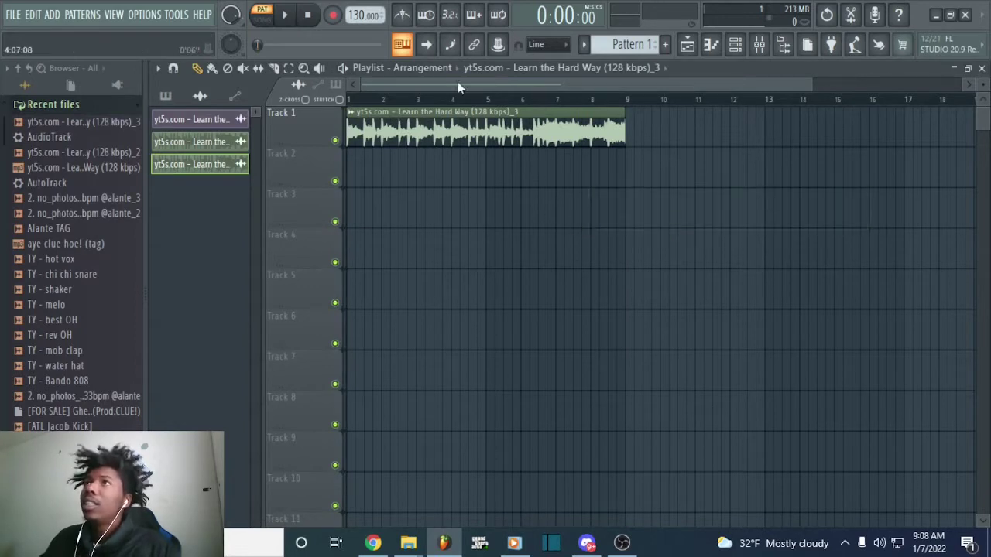
- Switch playback to song mode and give the clip the Auto stretch mode with Normalize enabled
left_click(262, 15)
left_click(284, 14)
double_click(433, 127)
key("space")
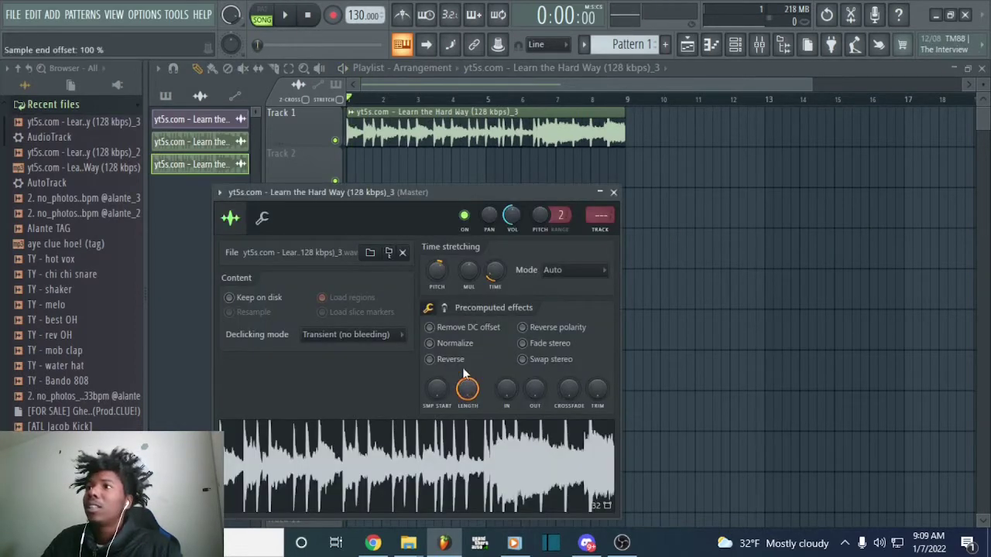
left_click(463, 346)
- Audition different pitch shifts on the clip and set it to -200 cents
scroll(438, 273, "up", 1)
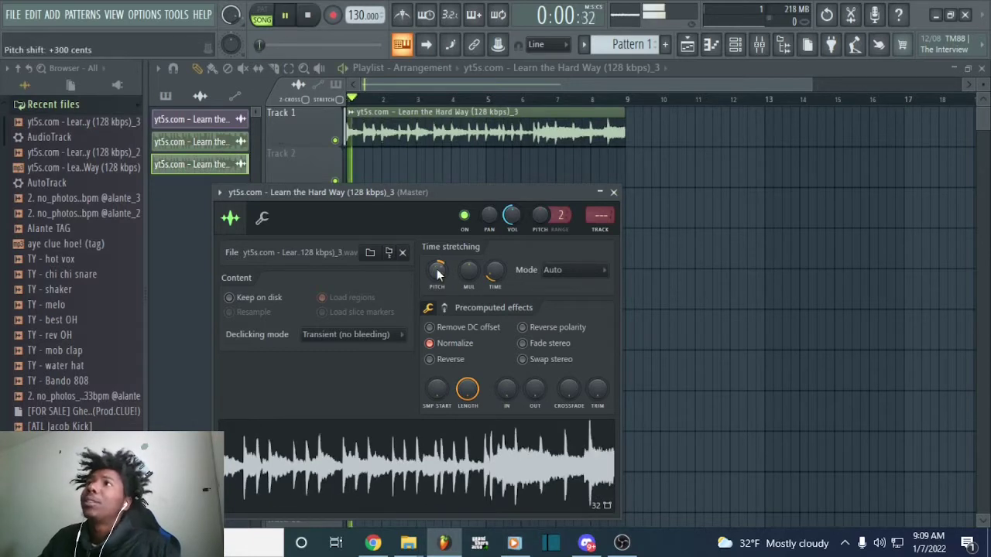
key("space")
scroll(437, 272, "up", 3)
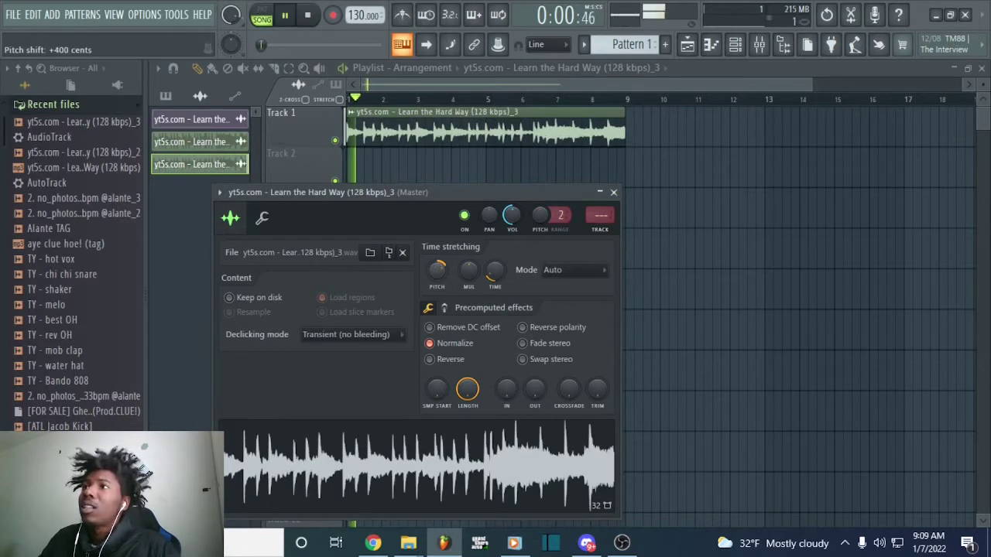
key("space")
scroll(438, 271, "down", 7)
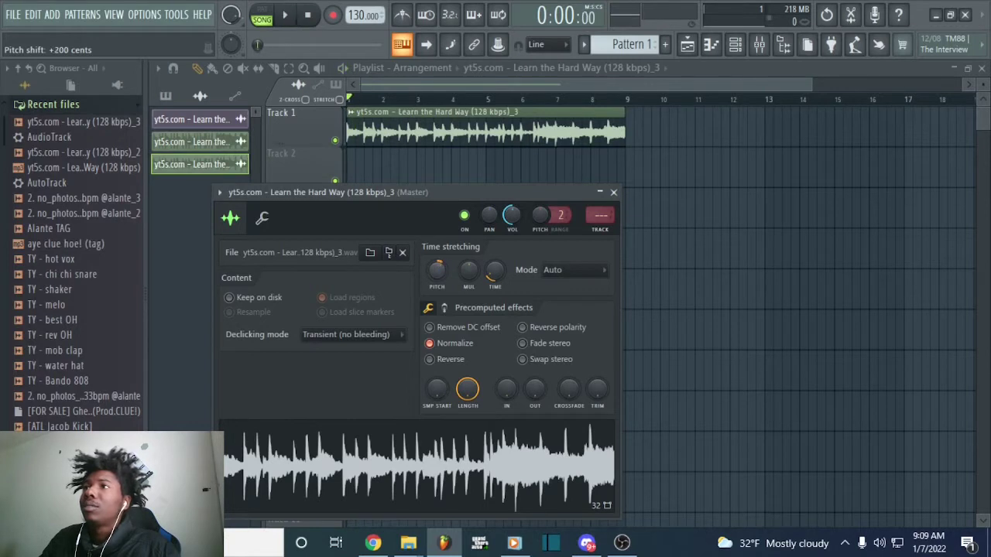
scroll(438, 269, "down", 1)
key("space")
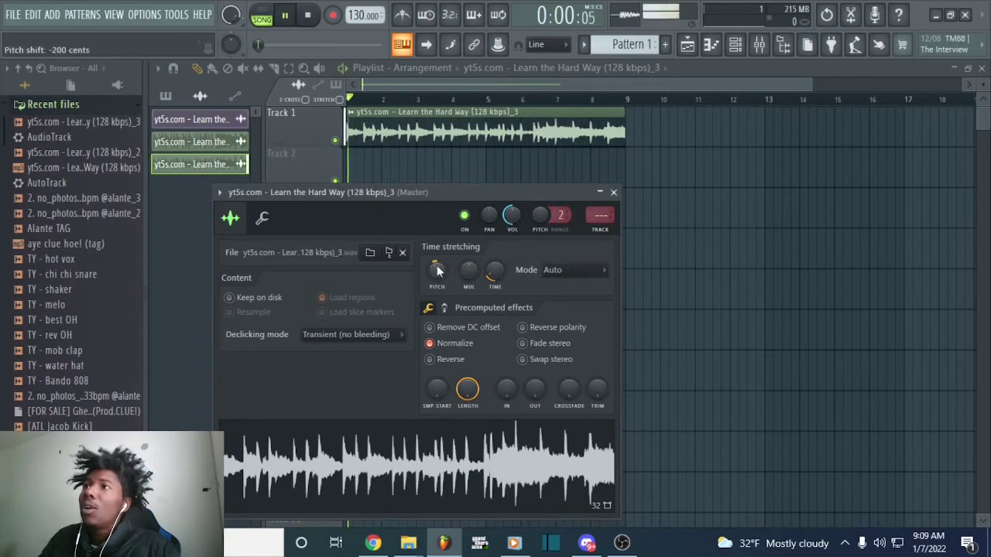
key("space")
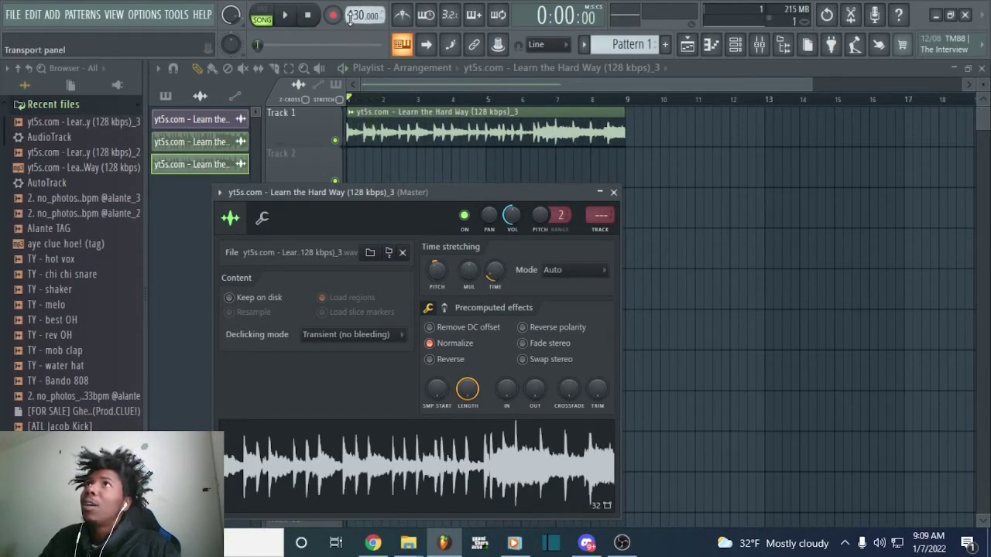
- Raise the project tempo to 145 BPM, restretch all channels and play the clip
left_click_drag(364, 14, 364, 6)
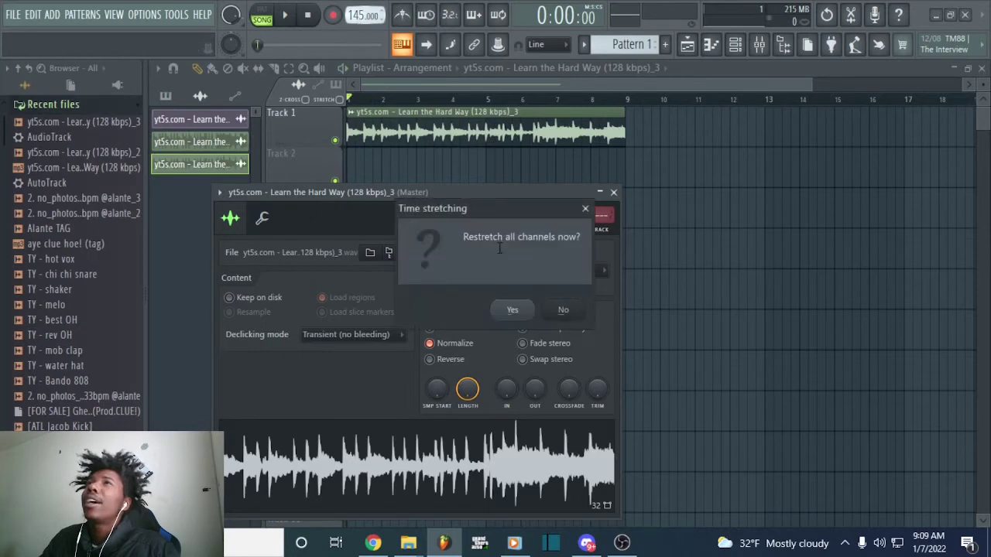
left_click(510, 308)
key("space")
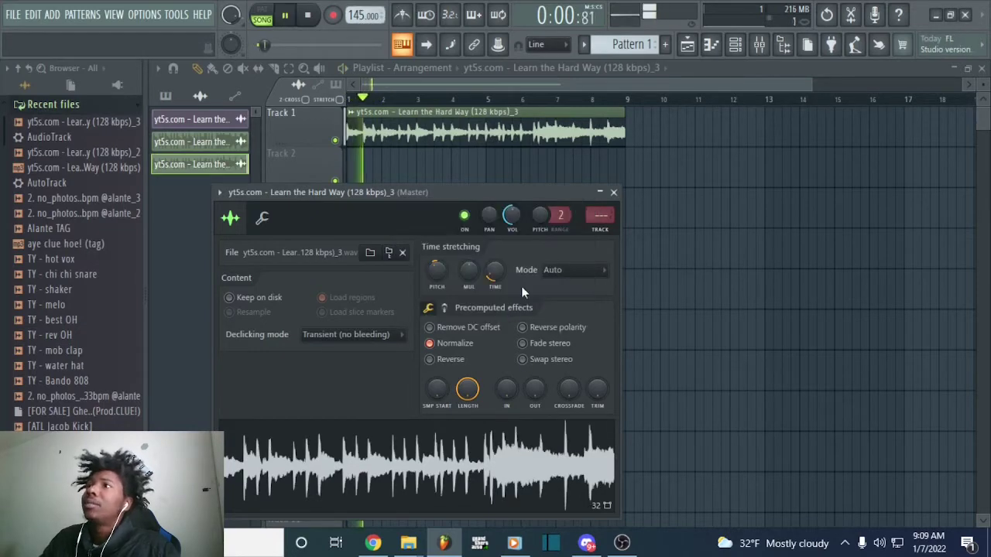
- Select the Insert 1 track in the mixer, stop playback and return to the playlist
left_click(638, 77)
left_click(758, 44)
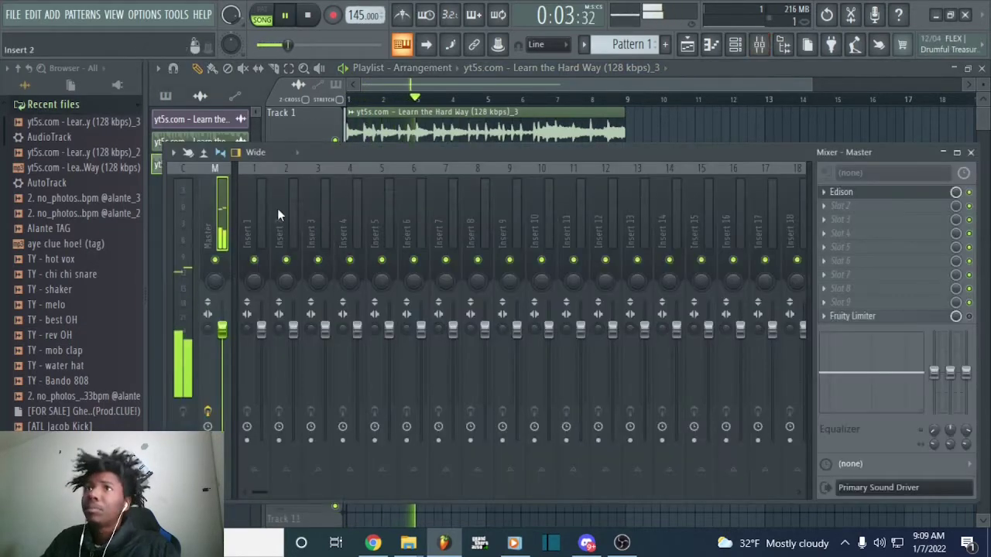
right_click(251, 218)
left_click(262, 220)
key("space")
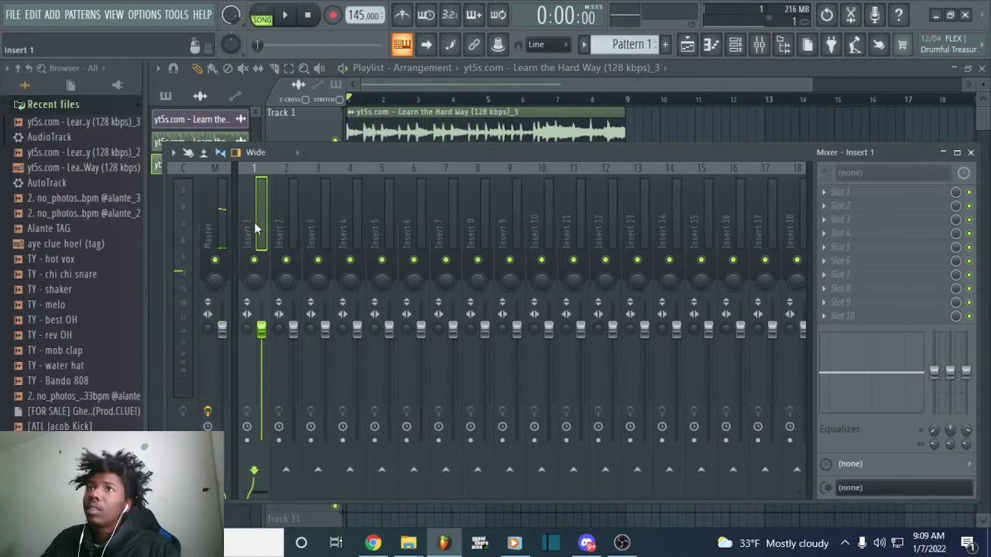
right_click(261, 221)
left_click(266, 223)
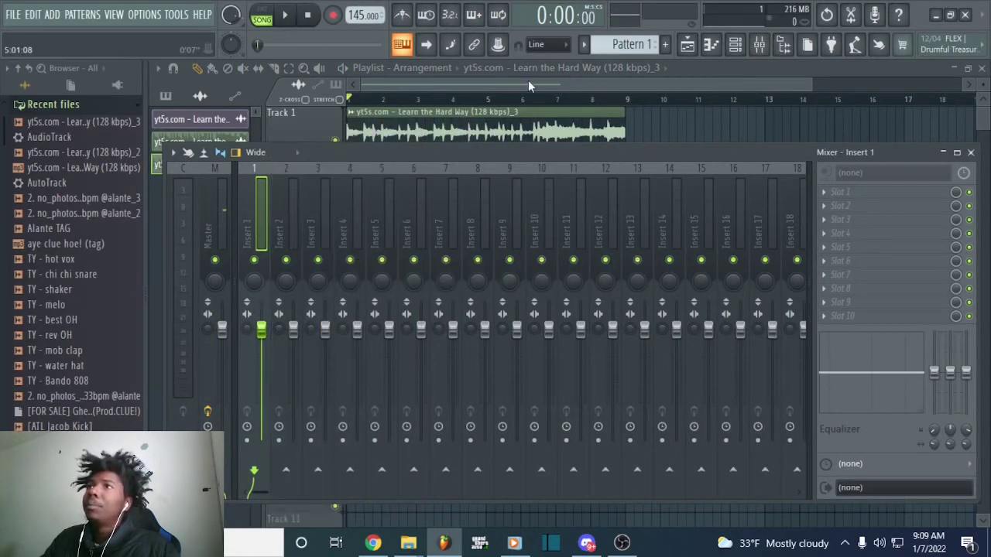
left_click(528, 80)
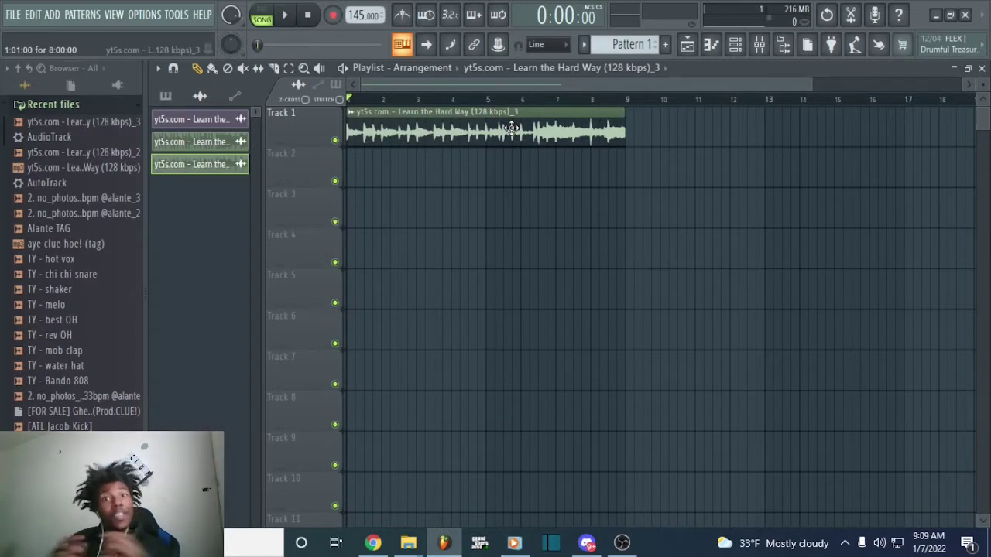
- Inspect the sample clip's channel settings and route the selected channel to mixer track Insert 1
double_click(511, 128)
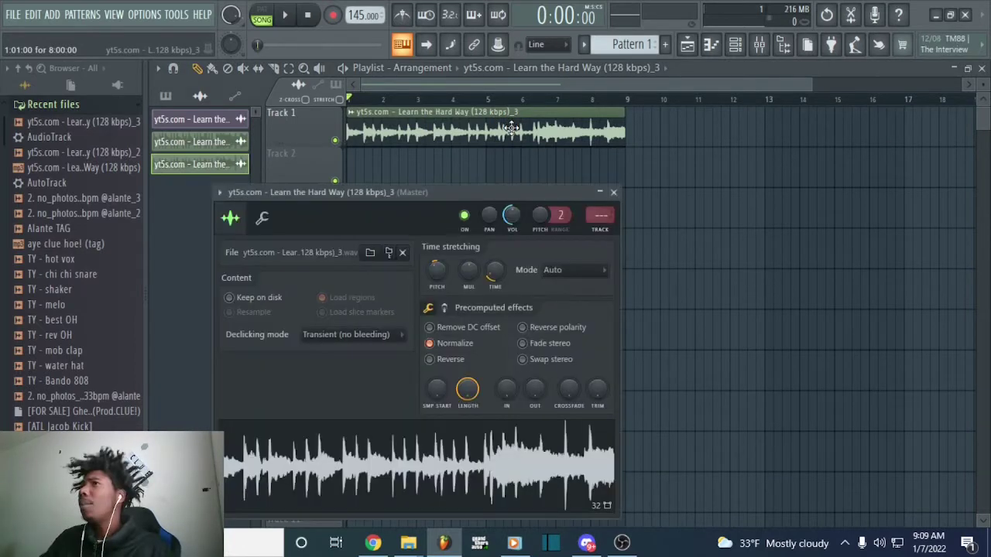
left_click(599, 215)
left_click(766, 51)
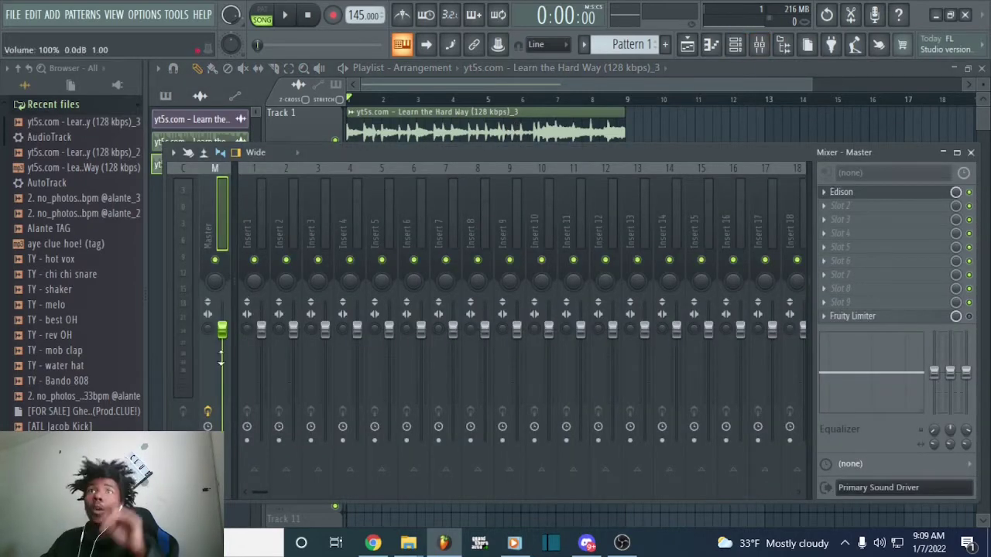
left_click(751, 48)
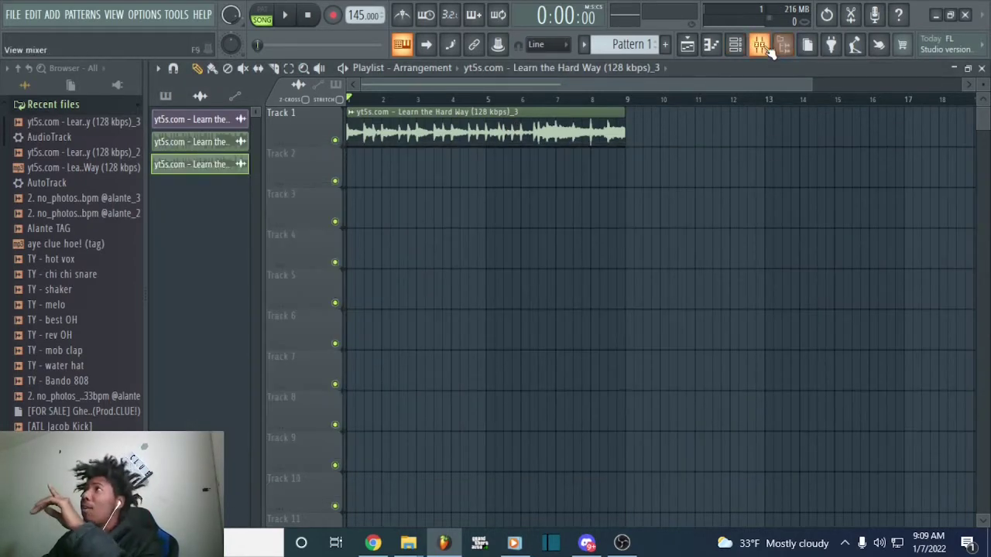
left_click(757, 46)
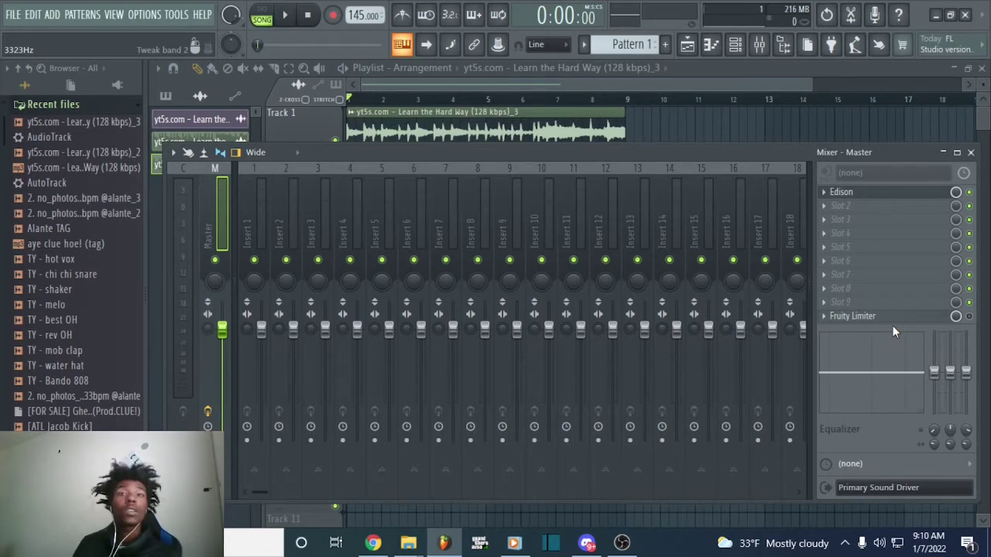
left_click(252, 232)
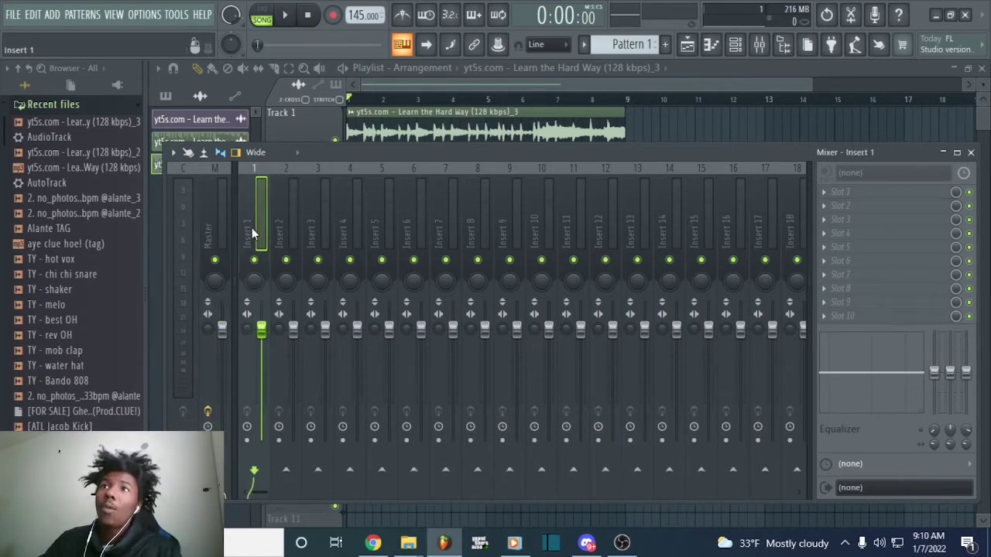
right_click(252, 233)
mouse_move(385, 271)
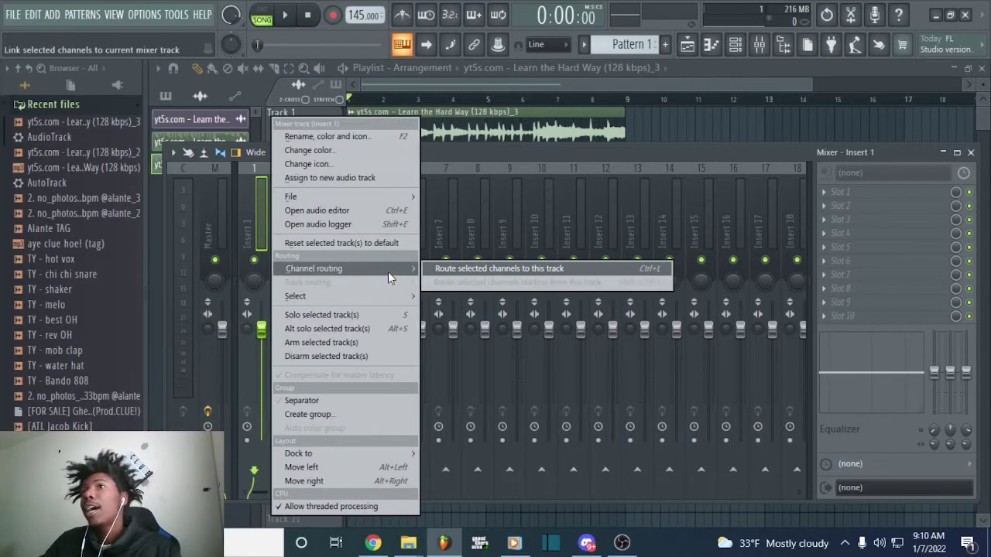
left_click(449, 271)
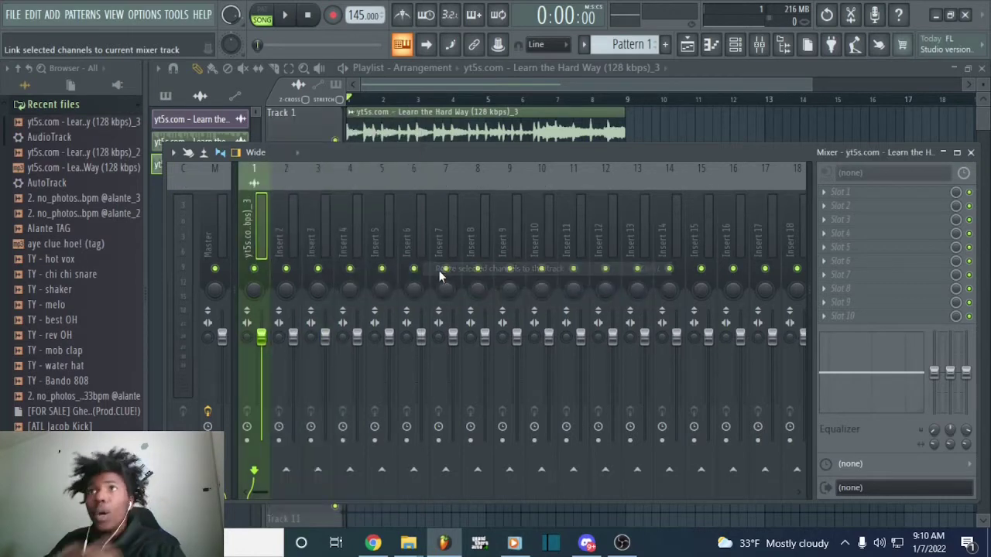
- Load Fruity Love Philter in slot 1 of the sample's mixer track with the Simple highpass preset, and preview the sound
left_click(843, 192)
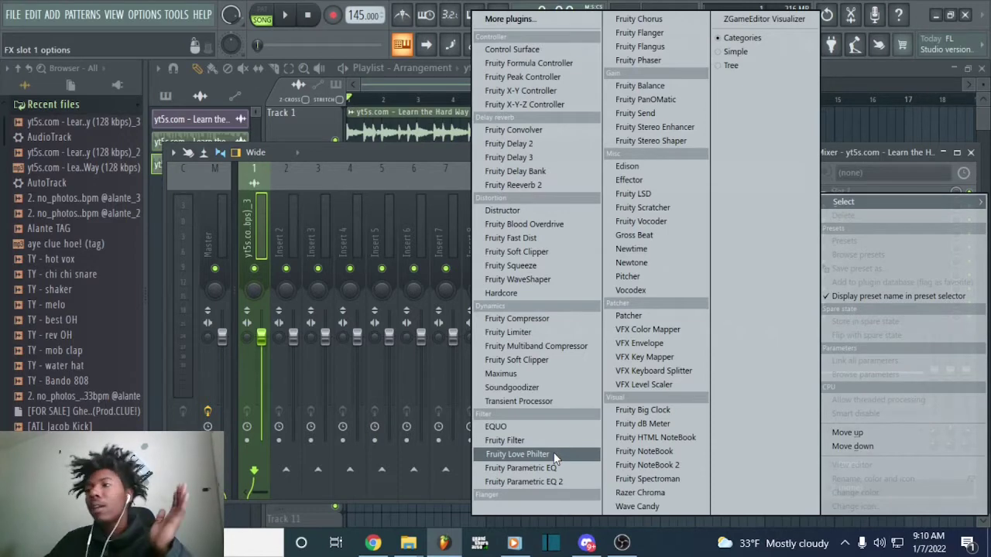
left_click(517, 455)
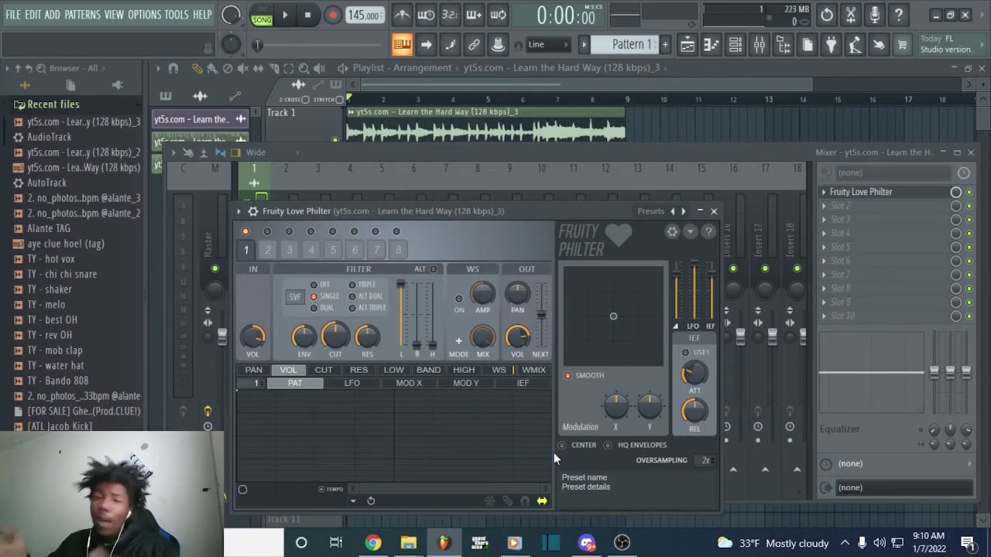
left_click(672, 209)
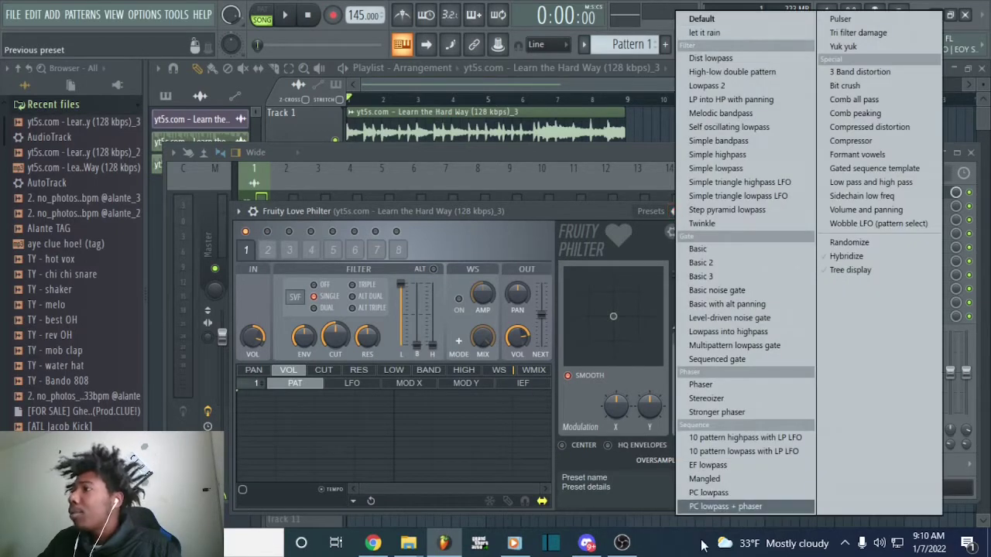
left_click(732, 155)
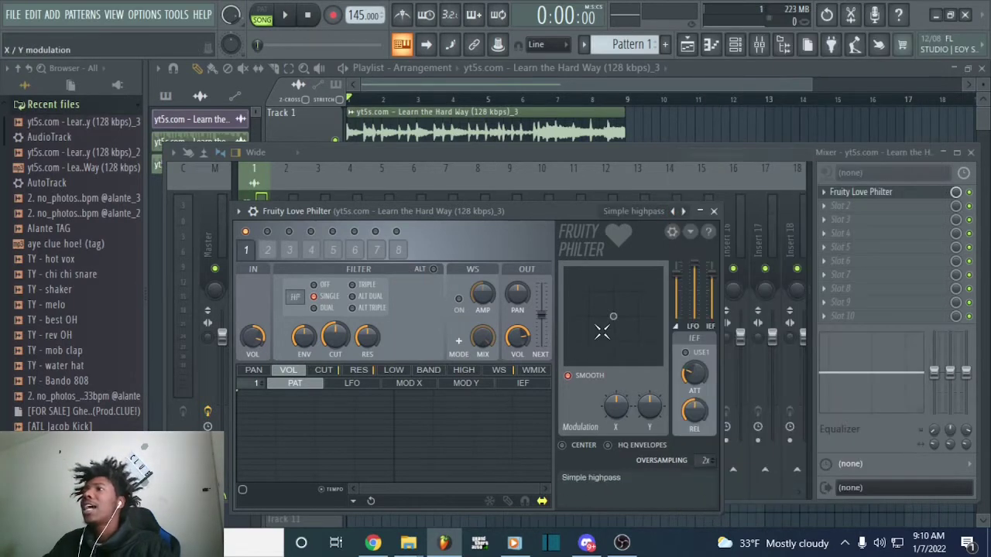
key("space")
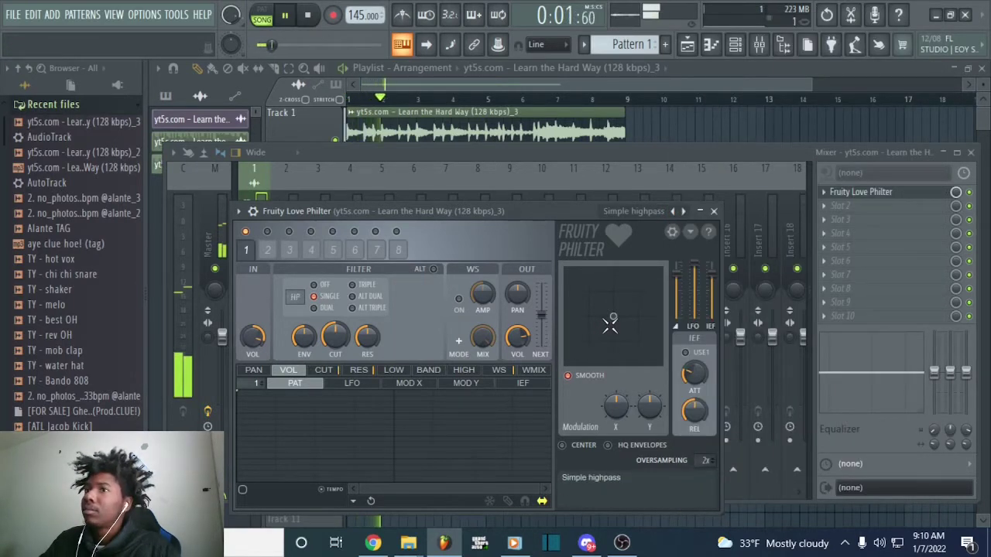
key("space")
left_click(482, 84)
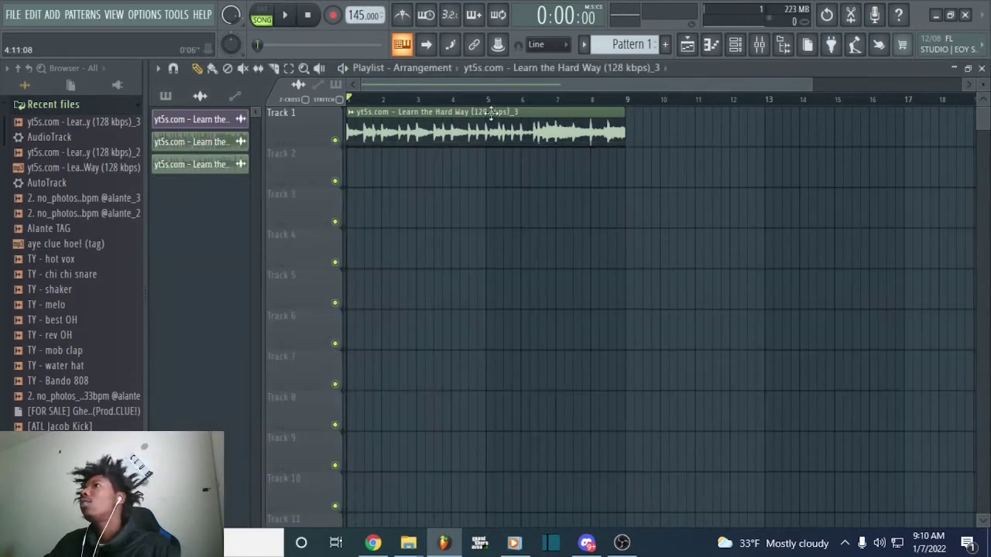
- Rename Pattern 1 as "drums"
left_click(664, 45)
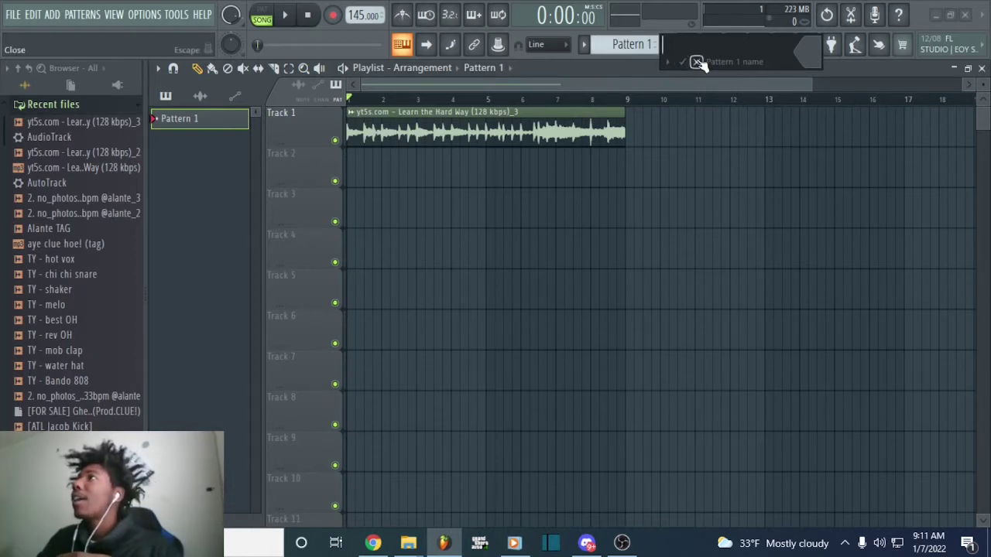
left_click(696, 61)
left_click(668, 47)
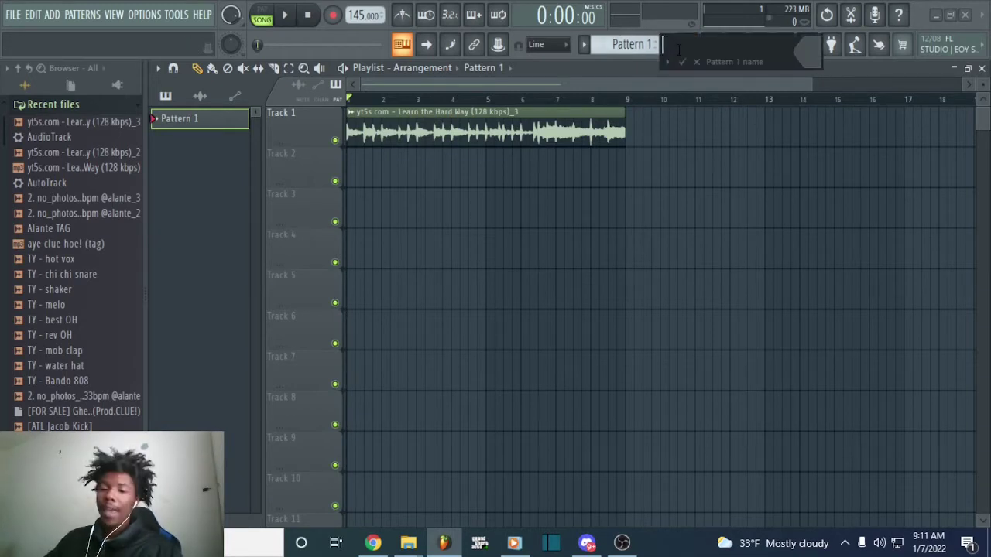
type("drums")
key("Return")
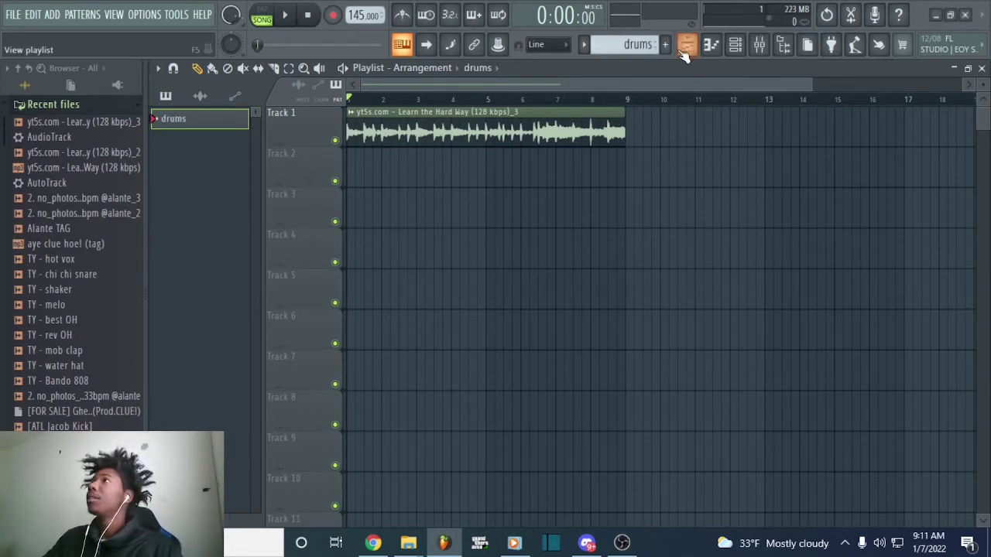
- Place the drums pattern on Track 2 alongside the eight-bar sample and add the TY - slime hat sample to the channel rack
left_click_drag(352, 167, 662, 168)
key("F6")
scroll(96, 325, "down", 3)
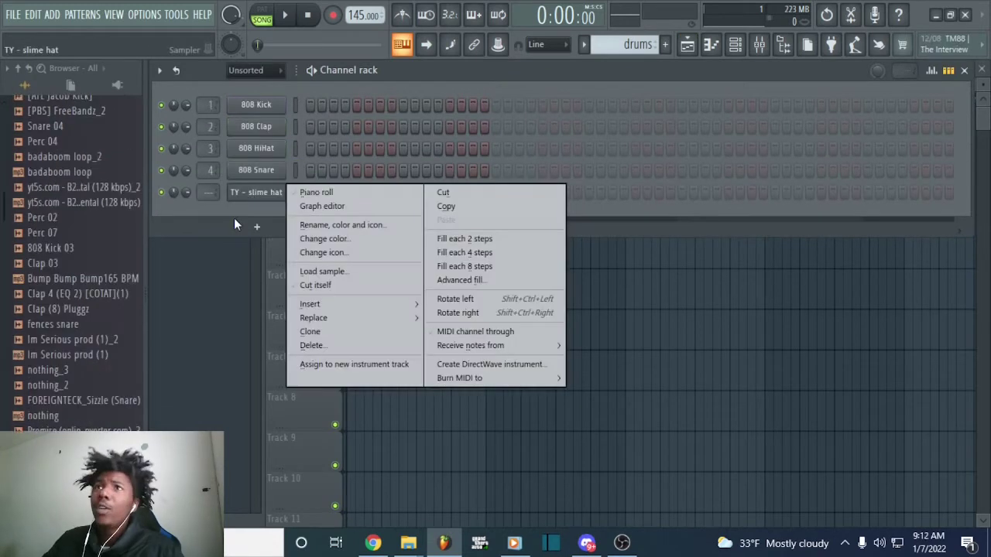
- Fill every second step of the TY - slime hat channel
left_click(209, 210)
left_click_drag(310, 194, 497, 194)
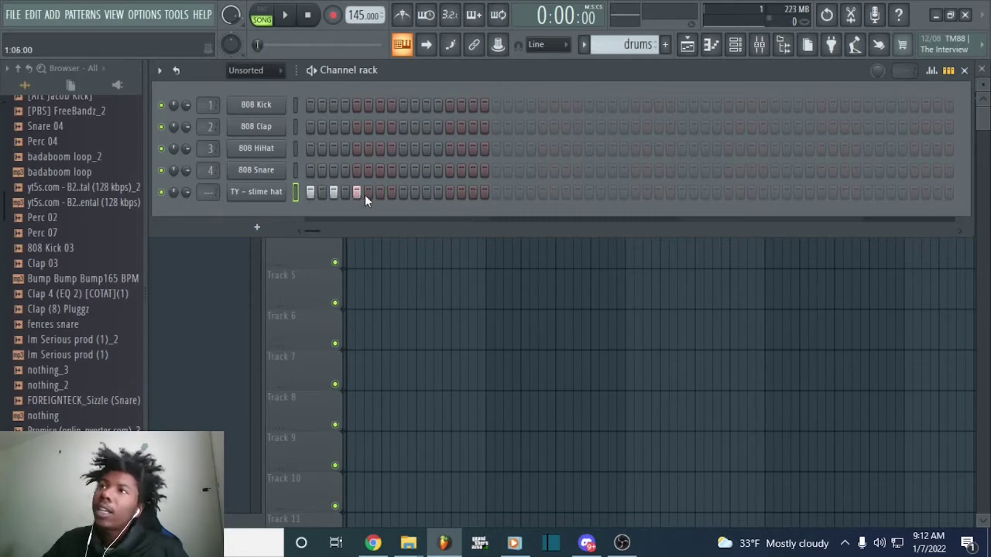
right_click(288, 189)
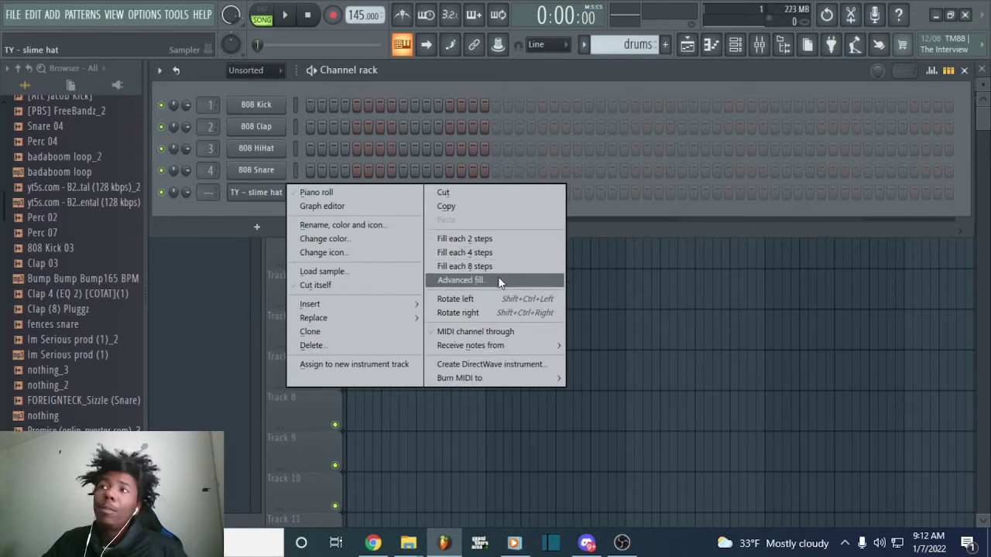
left_click(513, 238)
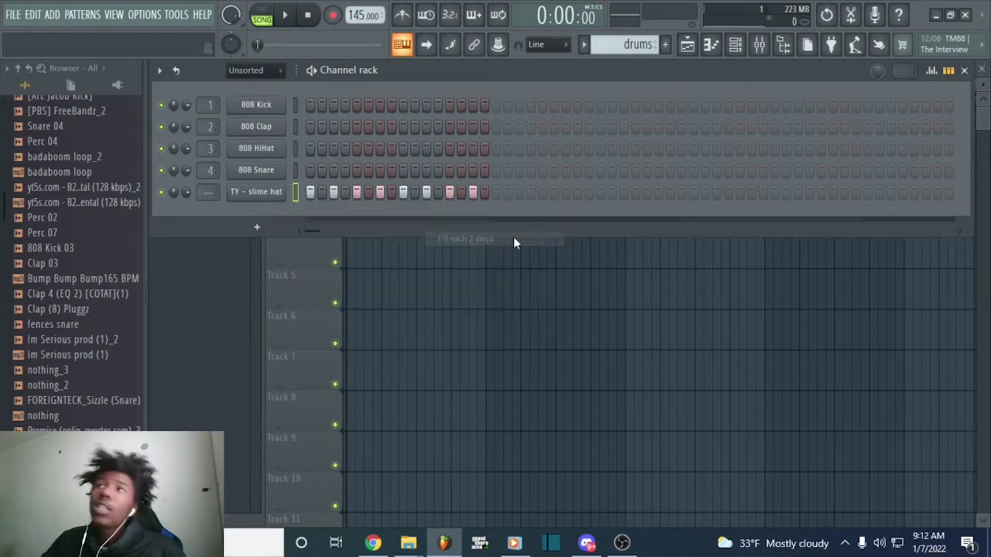
- Set the TY - slime hat channel to cut itself and return to the playlist
left_click(264, 192)
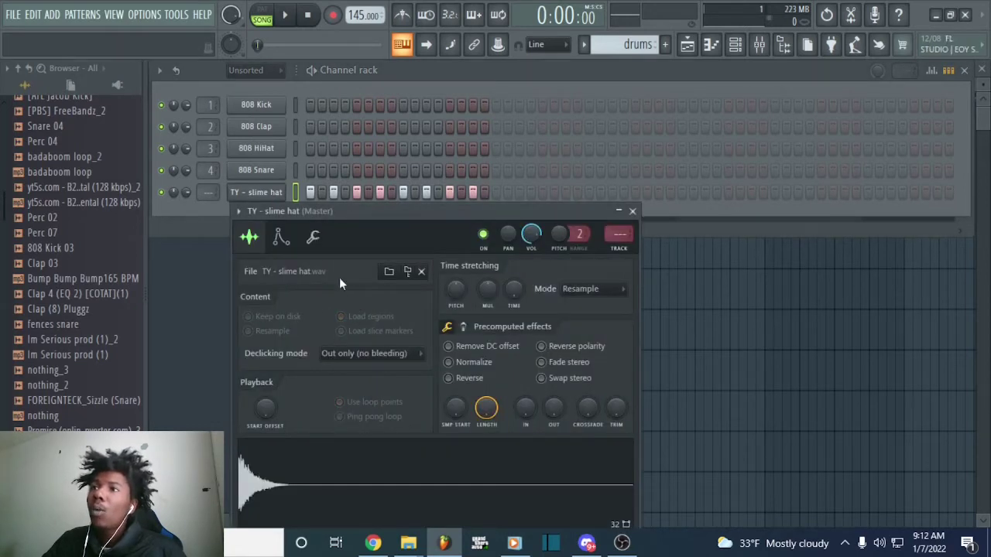
left_click(313, 237)
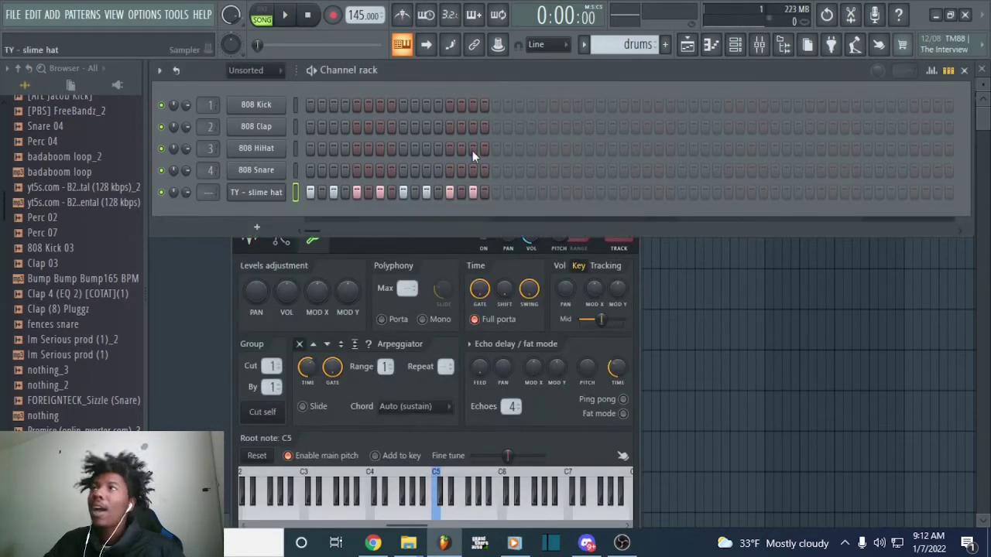
left_click(686, 44)
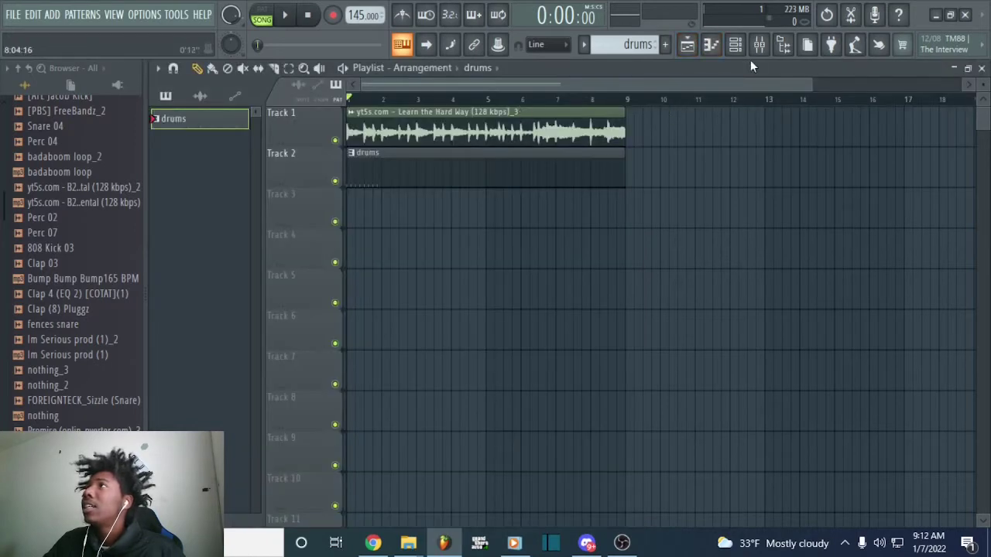
- Duplicate the slime hat's one-bar note pattern in the piano roll until it fills eight bars
left_click(735, 44)
right_click(259, 194)
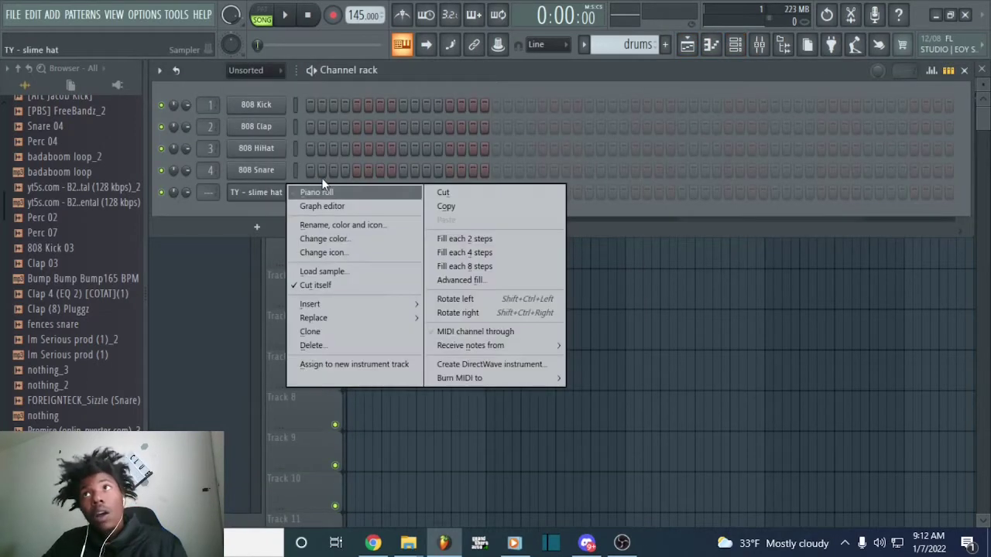
left_click(322, 194)
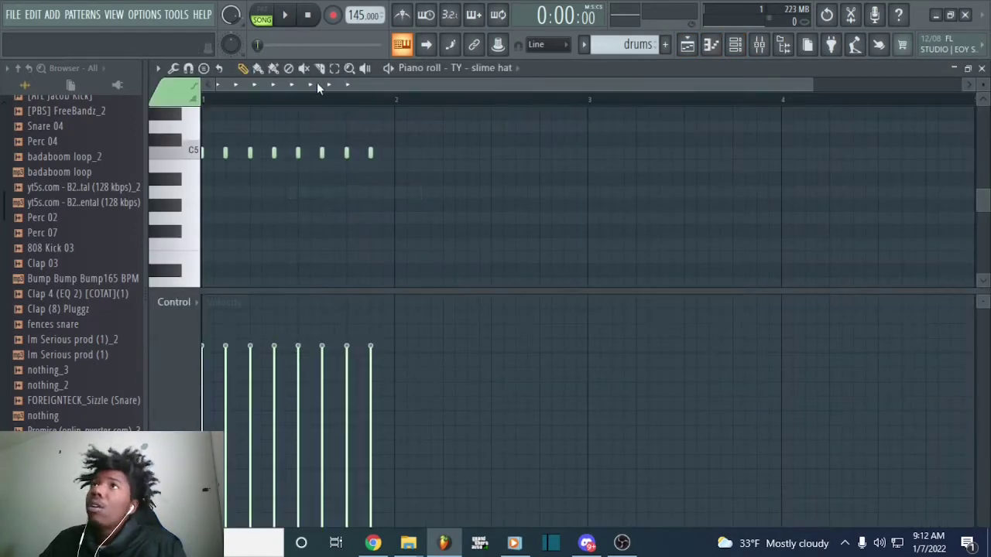
left_click_drag(205, 101, 396, 138)
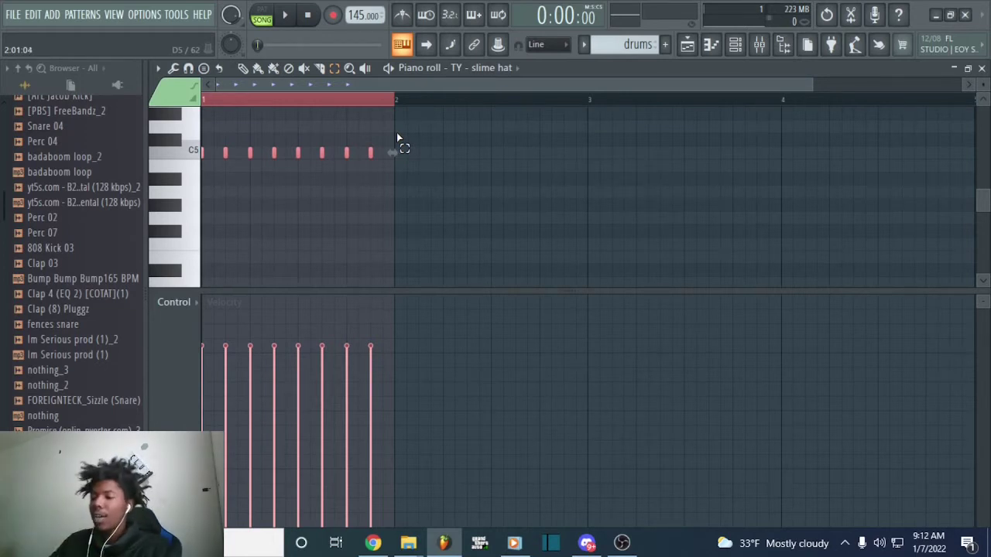
key("ctrl+b")
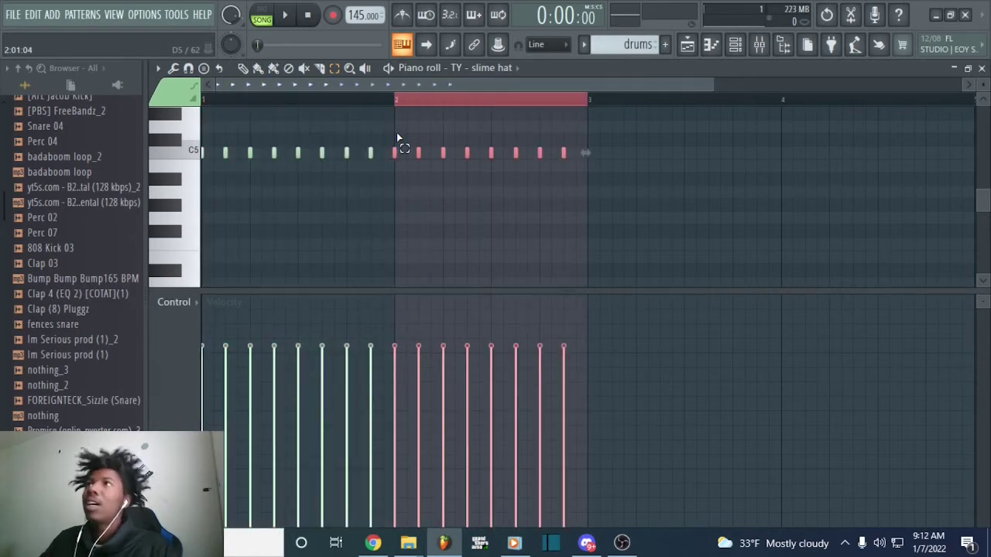
key("ctrl+b")
key("ctrl+b")
key("ctrl+b")
key("ctrl+b")
key("ctrl+b")
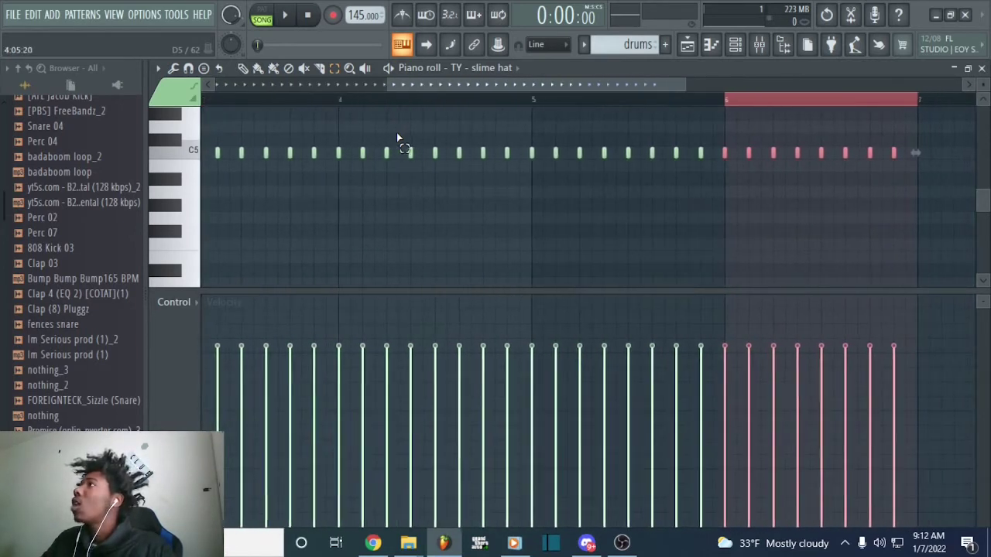
key("ctrl+b")
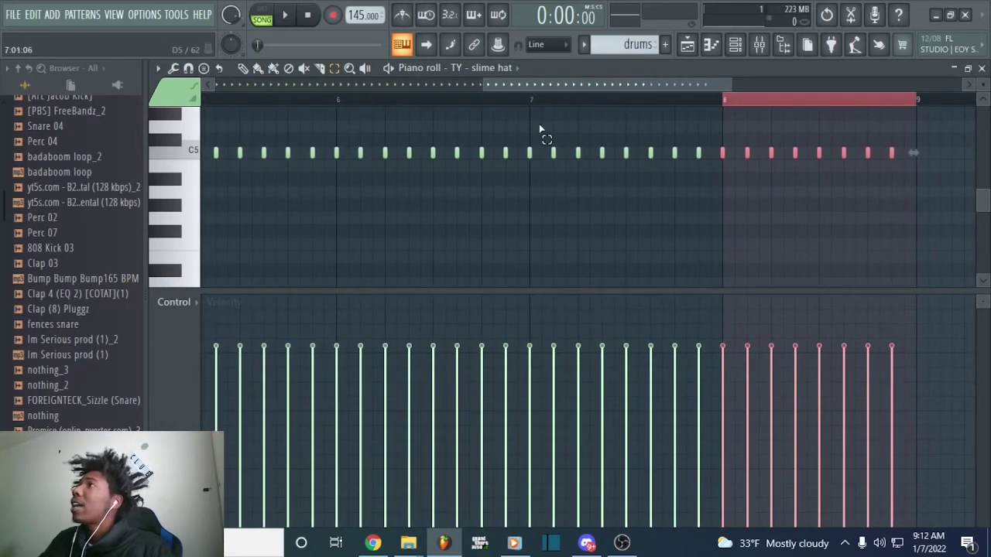
- Play the arrangement in the playlist to hear the sample with the hats, and stop playback
key("space")
left_click(686, 44)
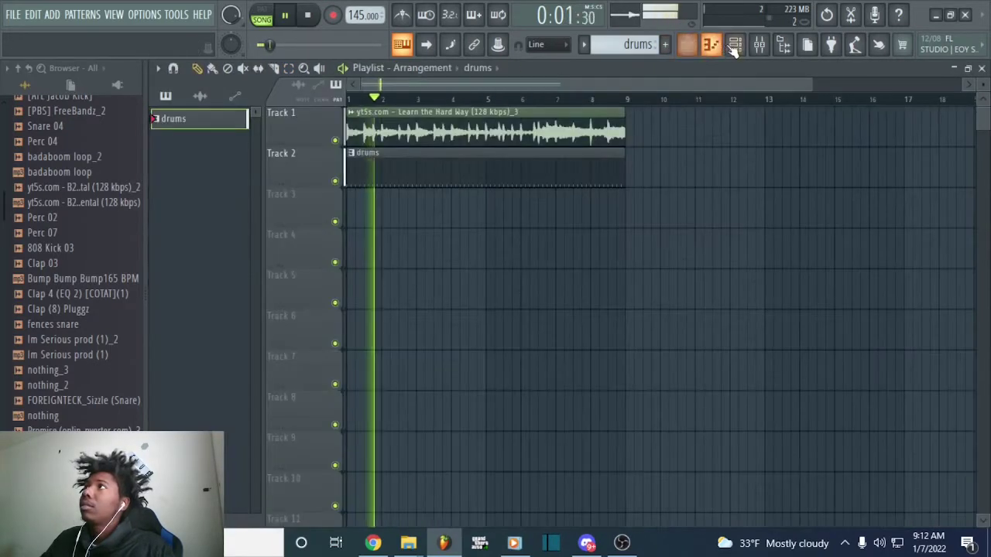
left_click(735, 45)
left_click(735, 45)
key("space")
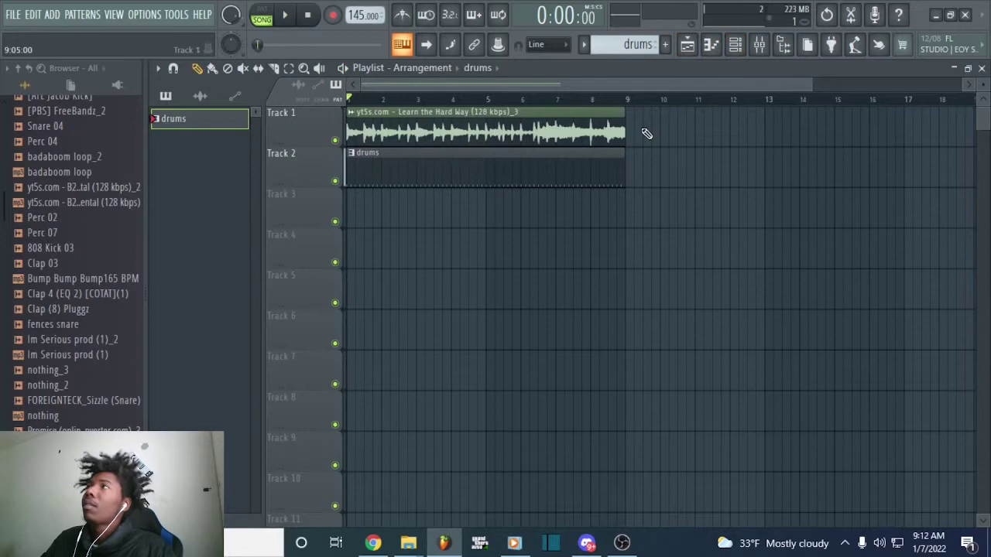
- Add Fruity Parametric EQ 2 to slot 2 of the sample's mixer track
left_click(762, 45)
left_click(762, 45)
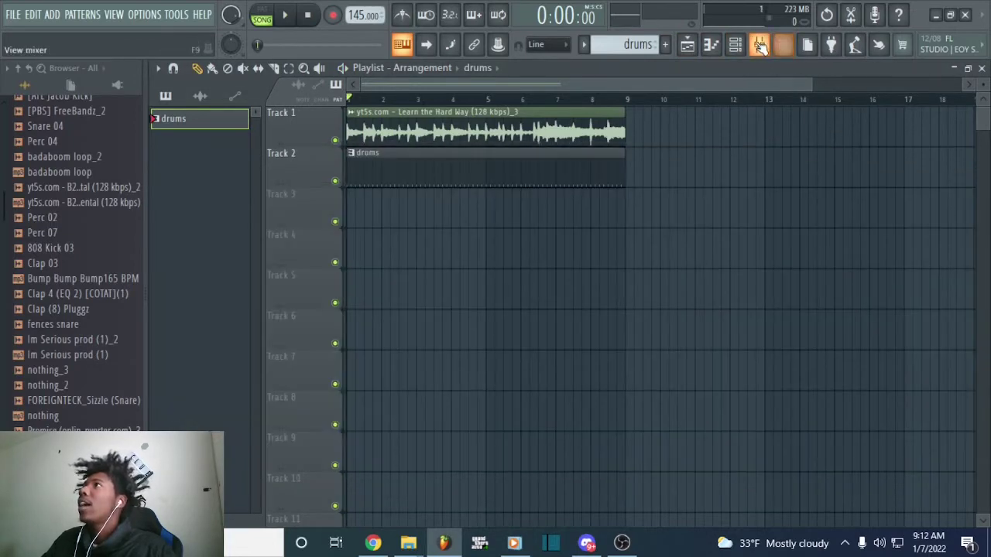
left_click(762, 45)
left_click(269, 200)
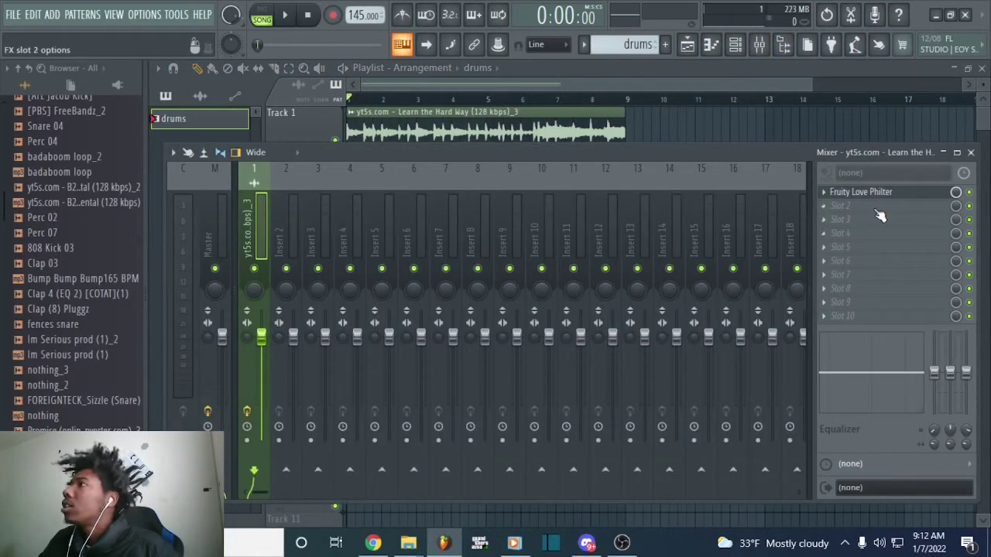
left_click(877, 210)
left_click(515, 487)
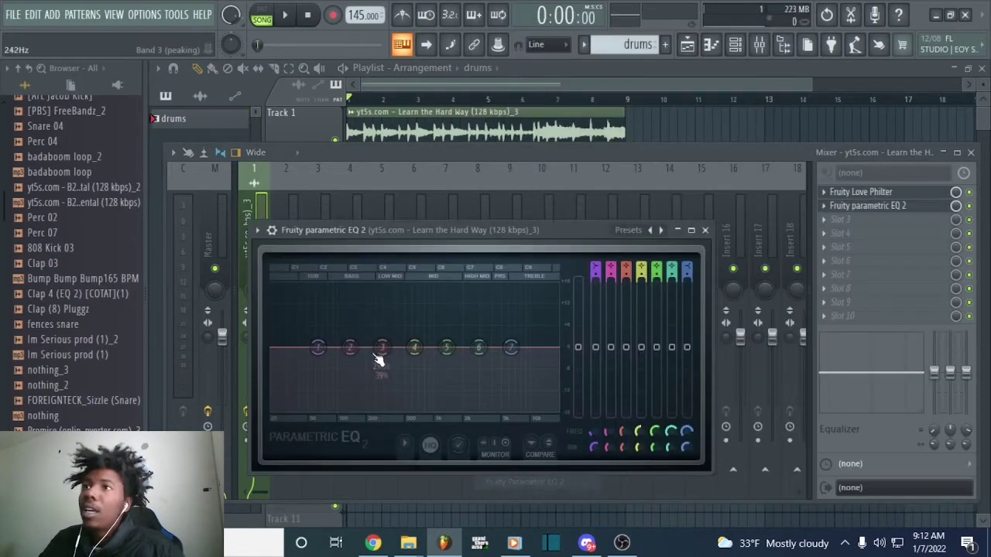
- Lower EQ band 4 strongly and band 5 slightly, moving both a little down in frequency, while playing the beat
left_click_drag(415, 347, 403, 379)
key("space")
mouse_move(446, 347)
left_mouse_down()
mouse_move(441, 377)
mouse_move(439, 362)
left_mouse_up()
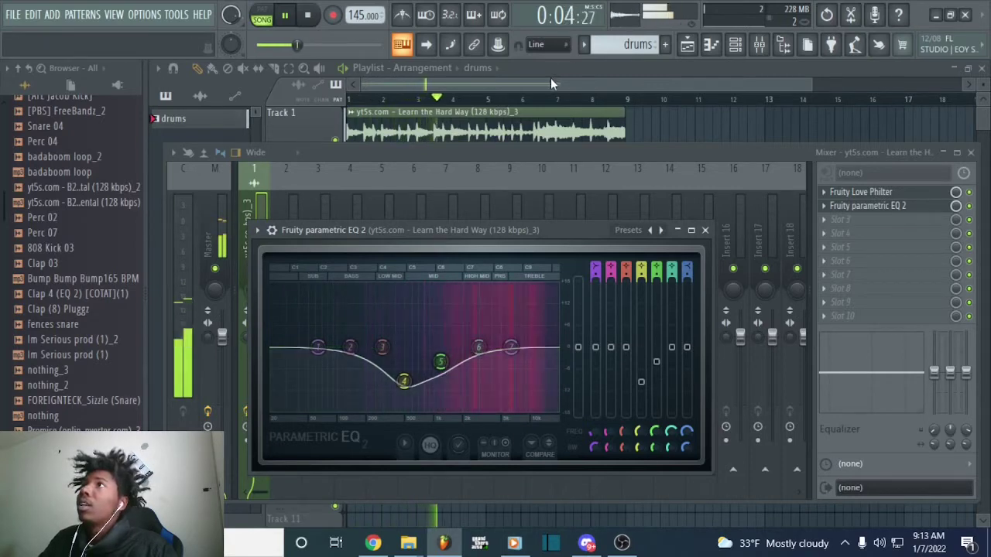
- Stop playback, open the slime hat's notes in the piano roll and set the grid snap to 1/6 step
left_click(551, 78)
key("space")
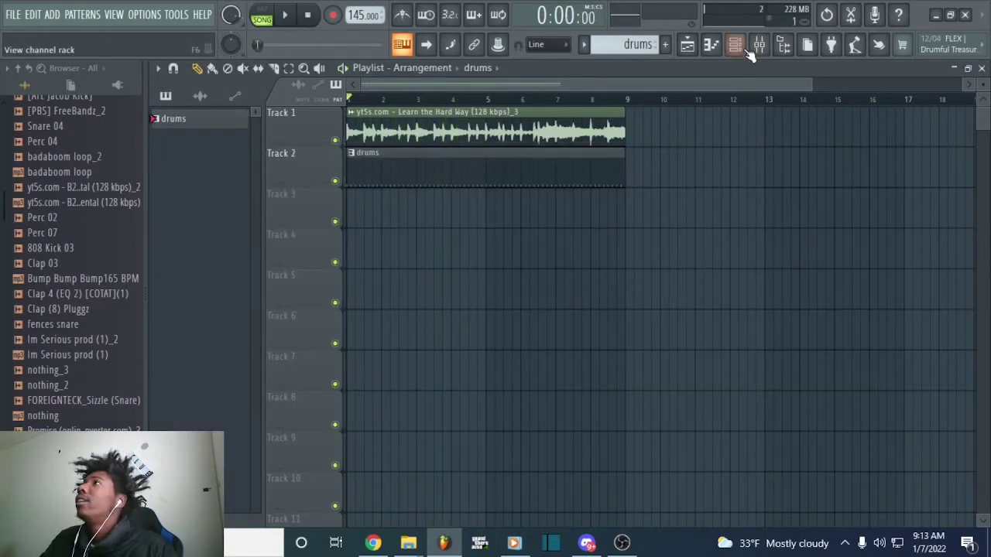
left_click(737, 47)
left_click(711, 44)
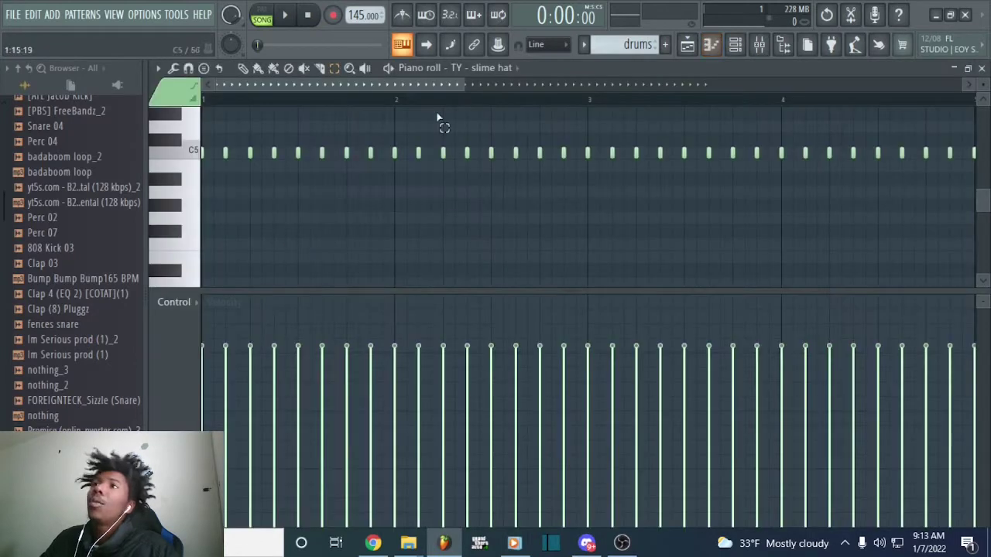
left_click(189, 68)
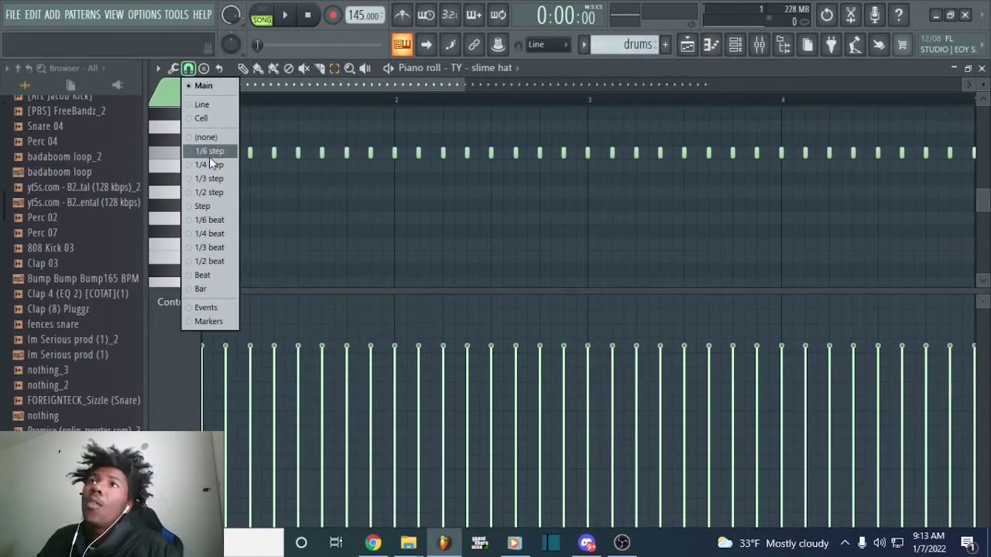
left_click(209, 154)
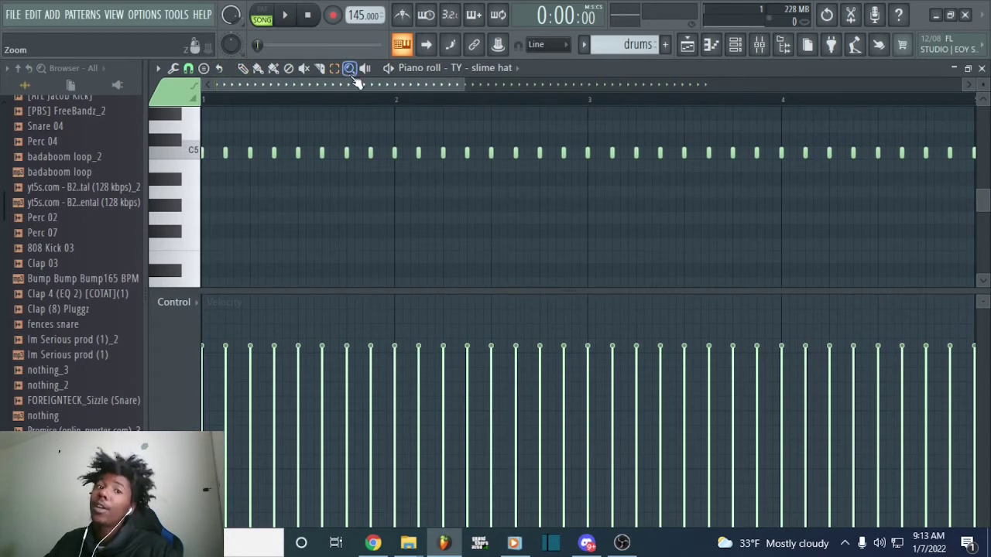
- Add two descending notes, A#4 and G4, shortly after a slime hat hit in bar 1, and play the result
left_click_drag(464, 84, 307, 88)
key("space")
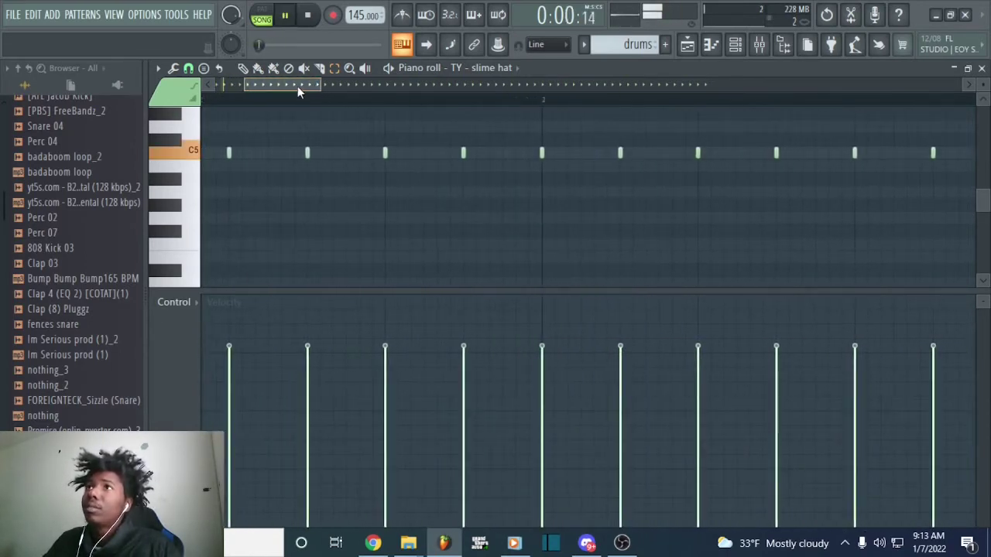
key("space")
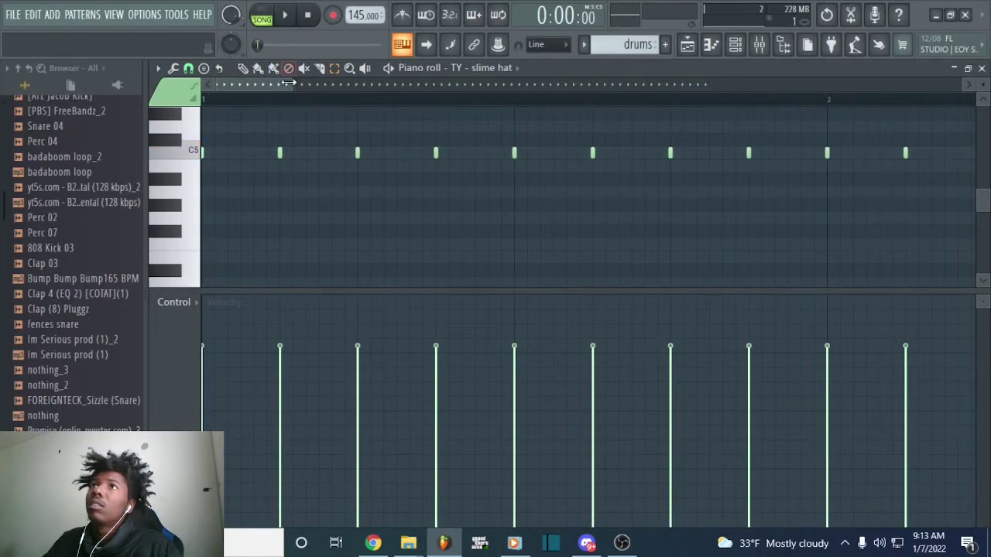
left_click_drag(294, 85, 241, 83)
left_click(458, 179)
left_click(491, 219)
key("space")
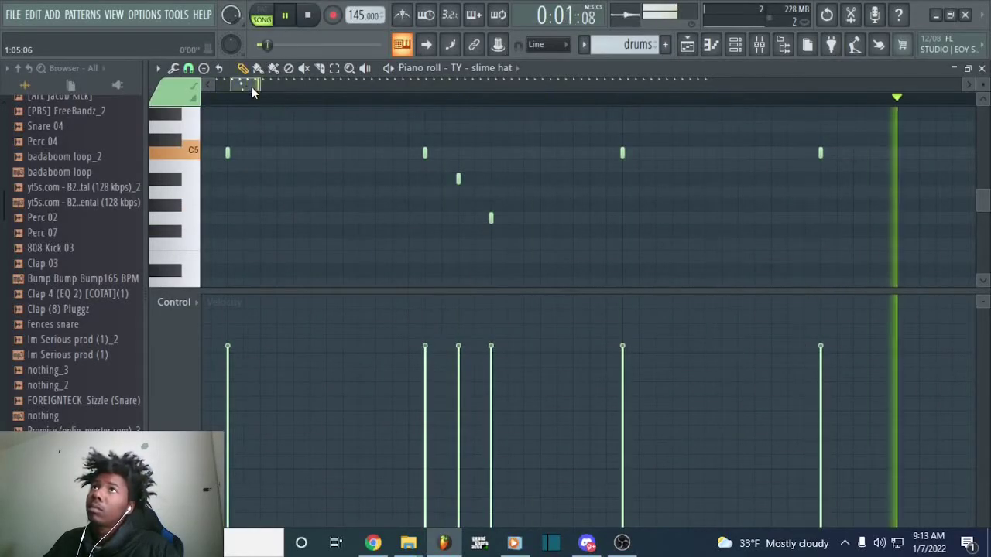
- Add rapid C5 rolls at 1/6-step spacing between the slime hat hits in bars 4 and 6, playing the beat between placements
left_click_drag(252, 87, 628, 153)
key("space")
left_click(715, 153)
left_click(732, 152)
left_click(749, 153)
left_click(563, 152)
left_click(579, 152)
key("space")
key("space")
left_click(552, 153)
left_click(568, 152)
left_click(584, 152)
key("space")
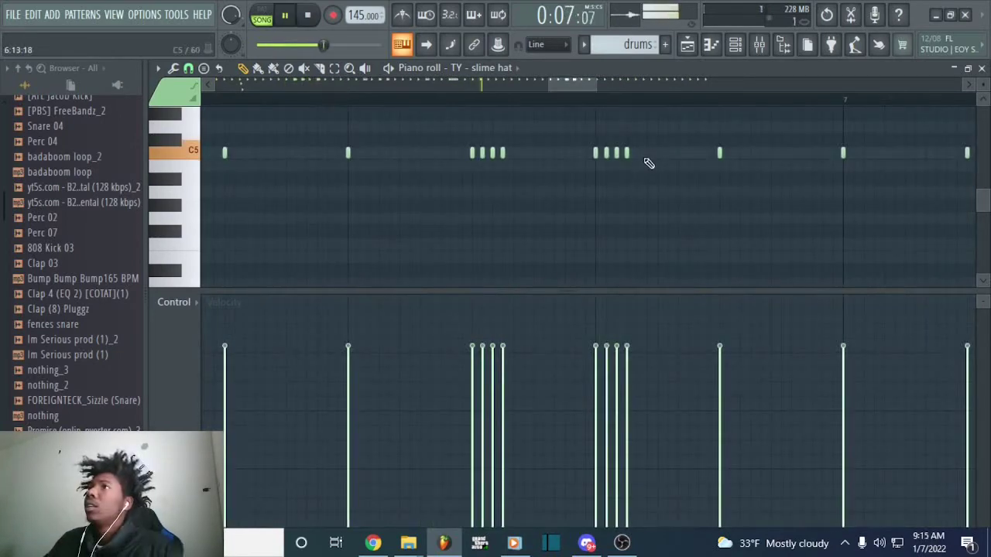
- Listen to the sample with the new hat rolls in the playlist up to bar 8, and stop playback
left_click_drag(573, 81, 682, 78)
left_click(693, 43)
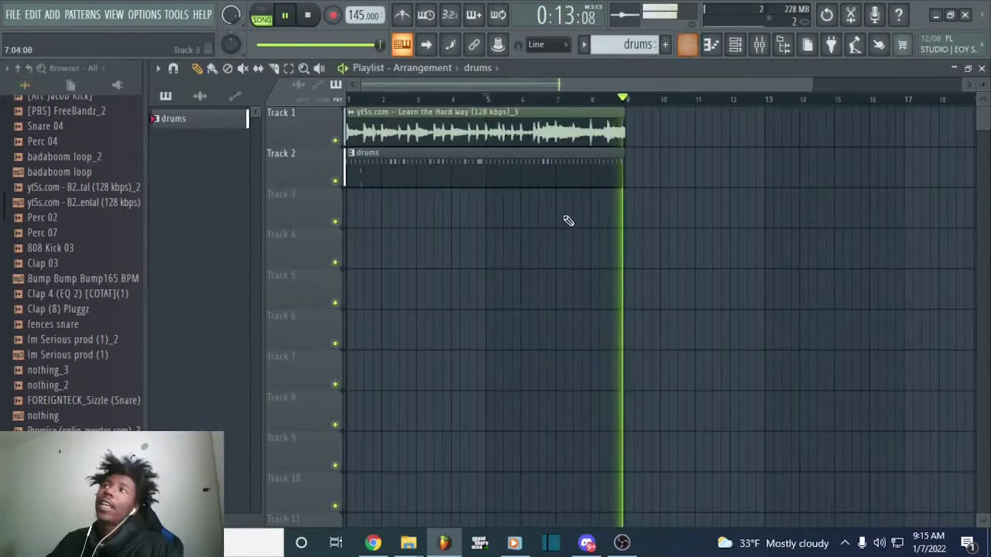
left_click(308, 14)
- Add the TY - mob clap sample from the recent files as a new channel below the slime hat
left_click(735, 44)
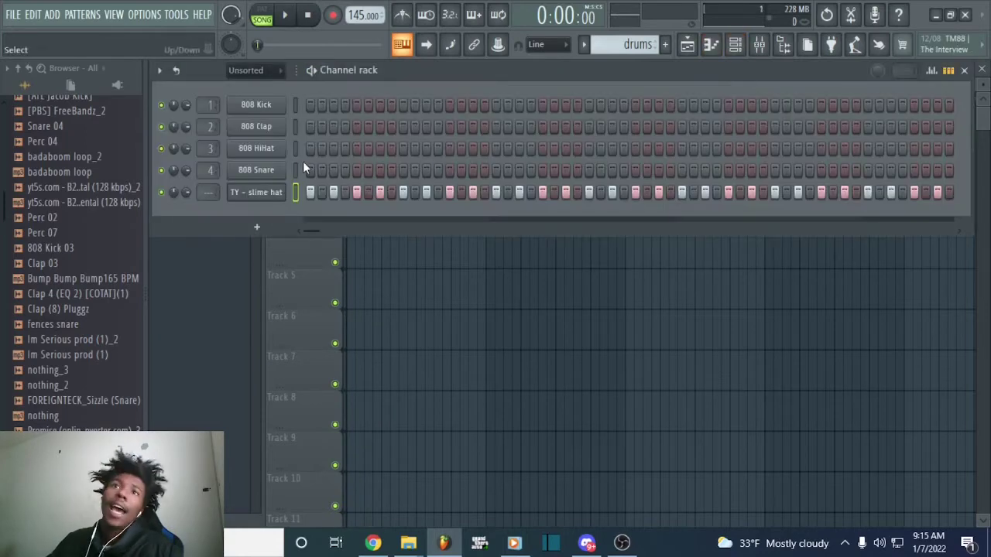
scroll(87, 237, "down", 15)
scroll(92, 242, "up", 2)
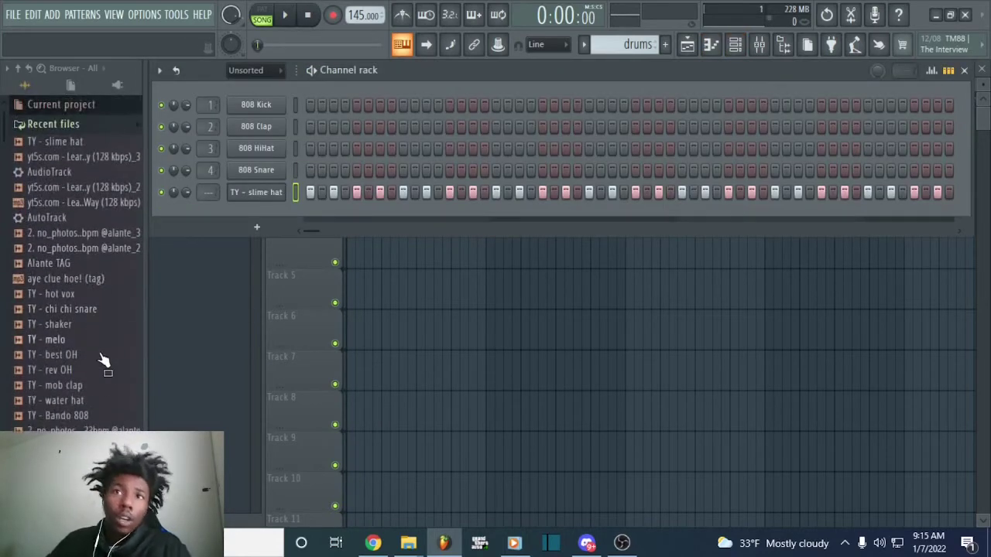
left_click_drag(82, 384, 257, 214)
- Place a mob clap hit on step 9 of each of the first four bars while the beat plays
key("space")
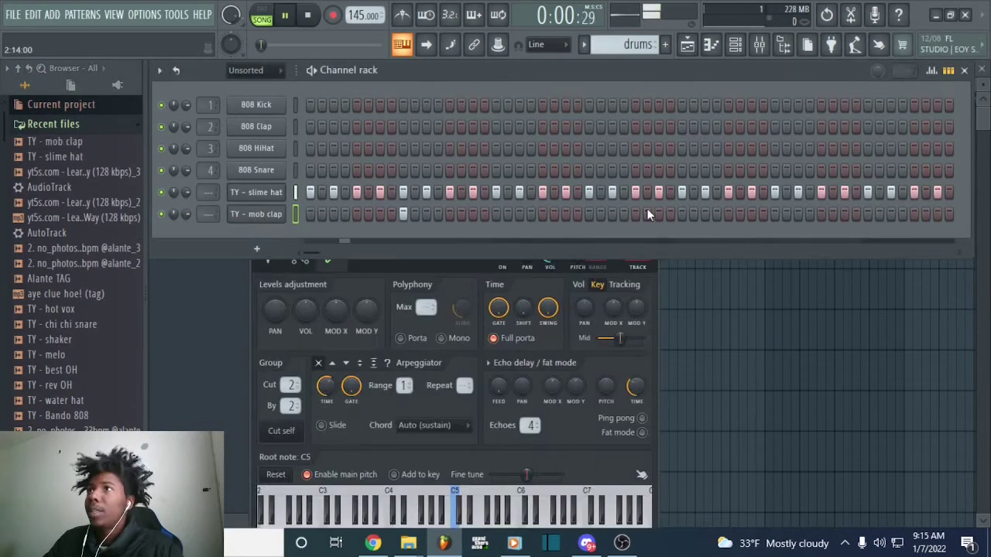
left_click(588, 215)
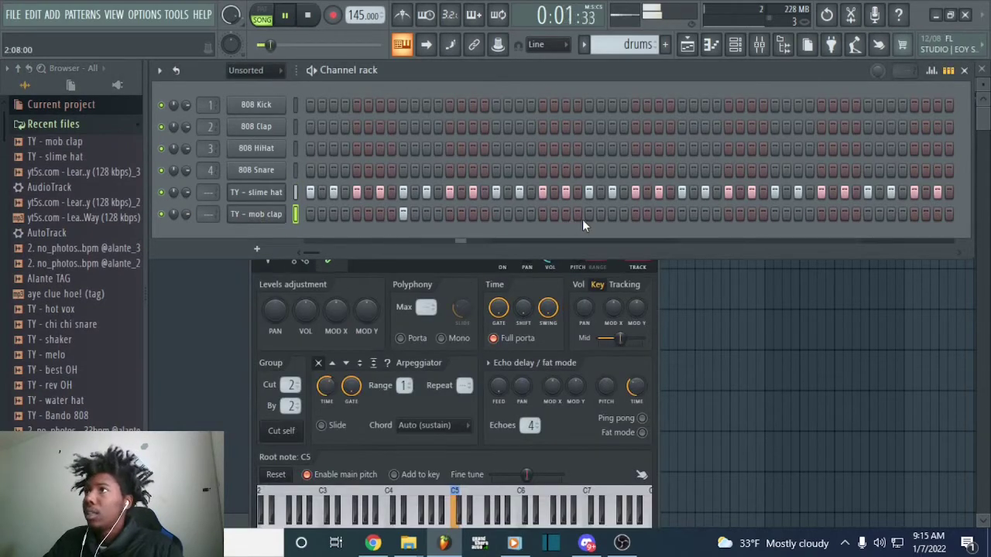
left_click(775, 214)
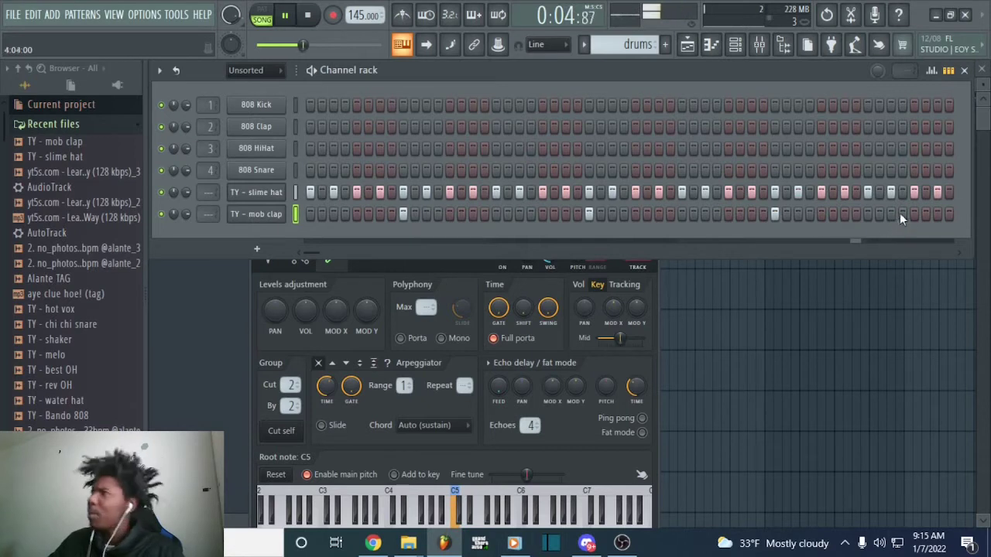
left_click(961, 254)
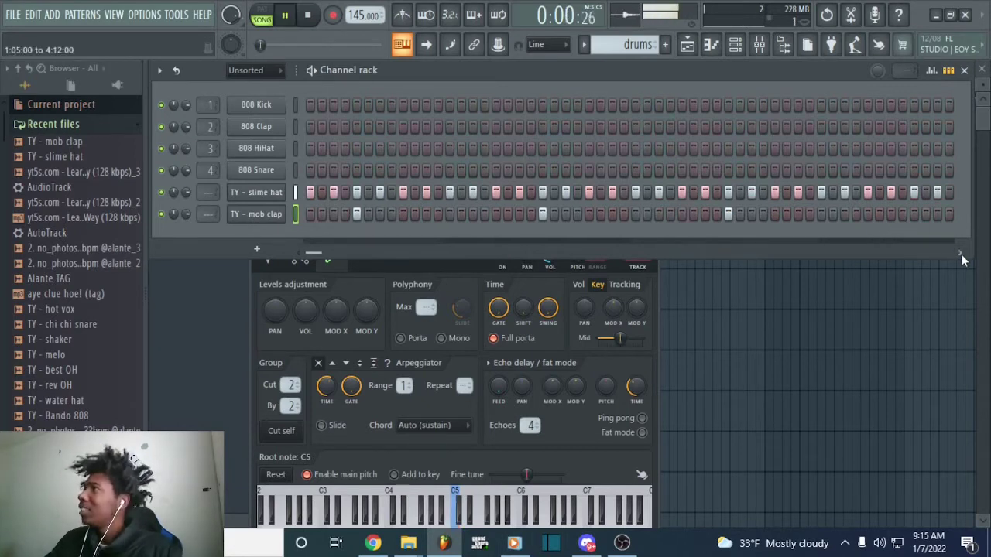
left_click(727, 213)
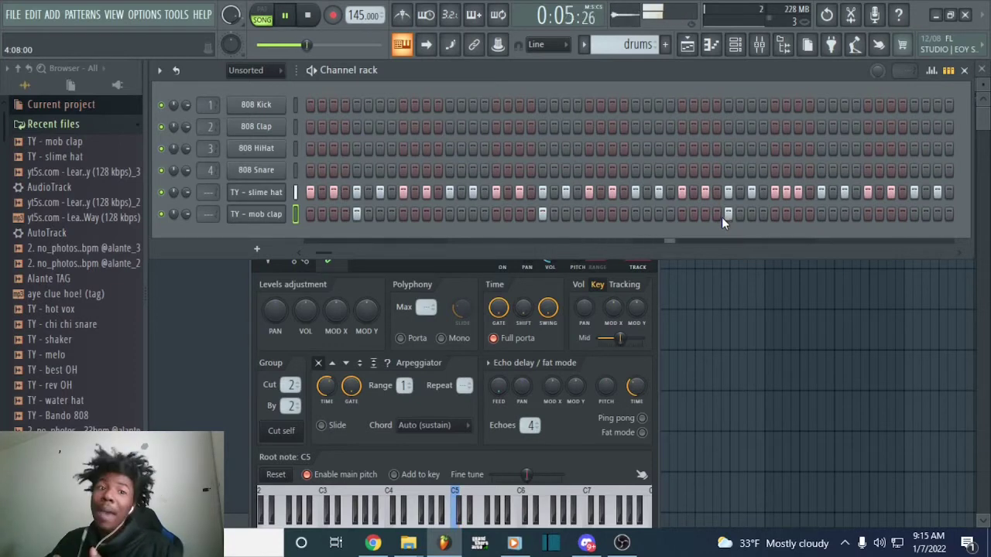
key("space")
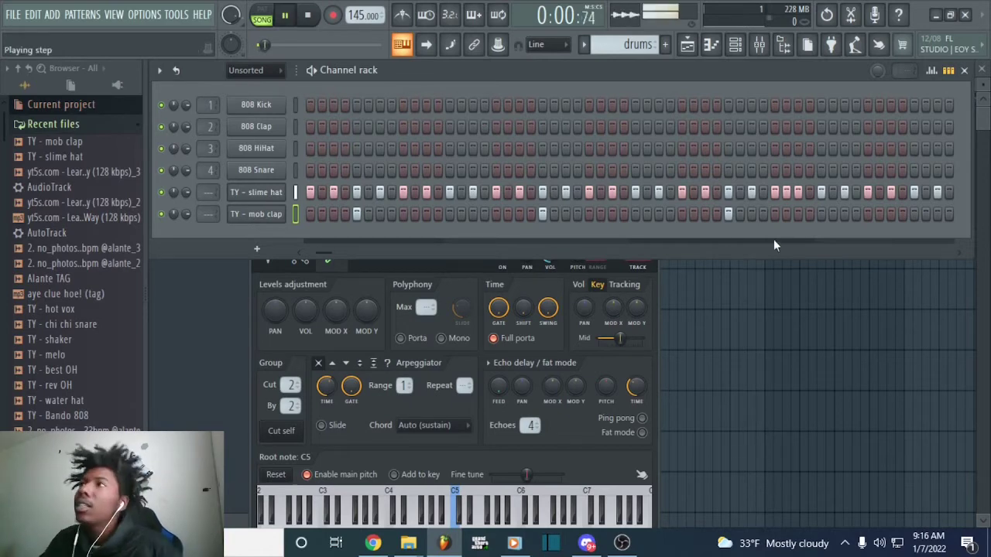
- Set the mob clap's piano roll to the main snap and duplicate its four-bar pattern over bars 5 to 8
key("F7")
scroll(487, 85, "down", 3)
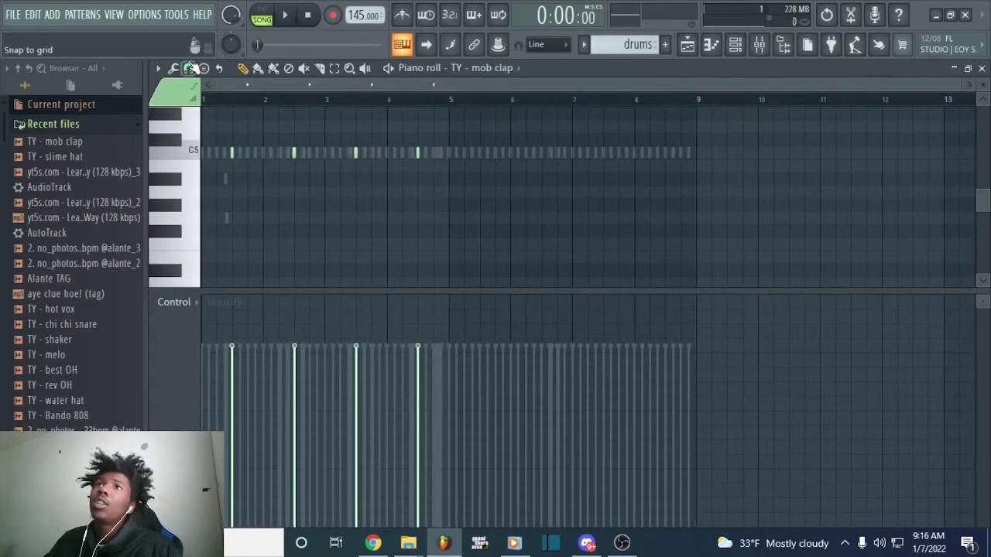
left_click(188, 68)
left_click(209, 153)
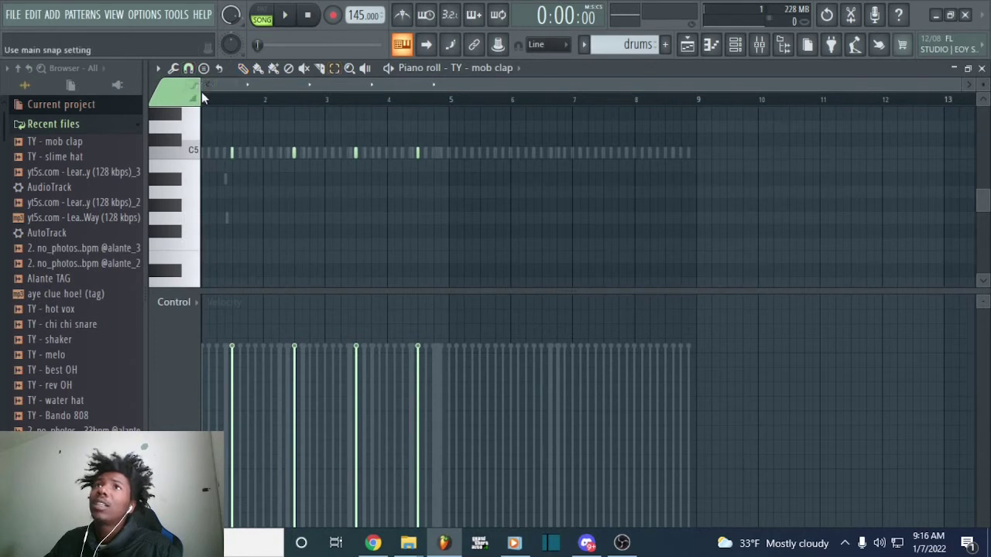
left_click_drag(201, 93, 451, 120)
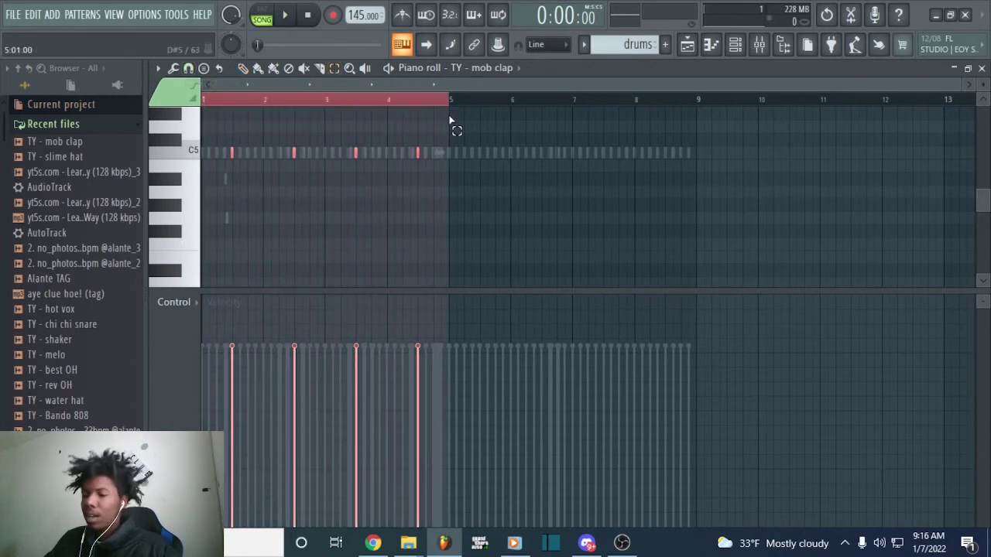
key("ctrl+b")
left_click(454, 104)
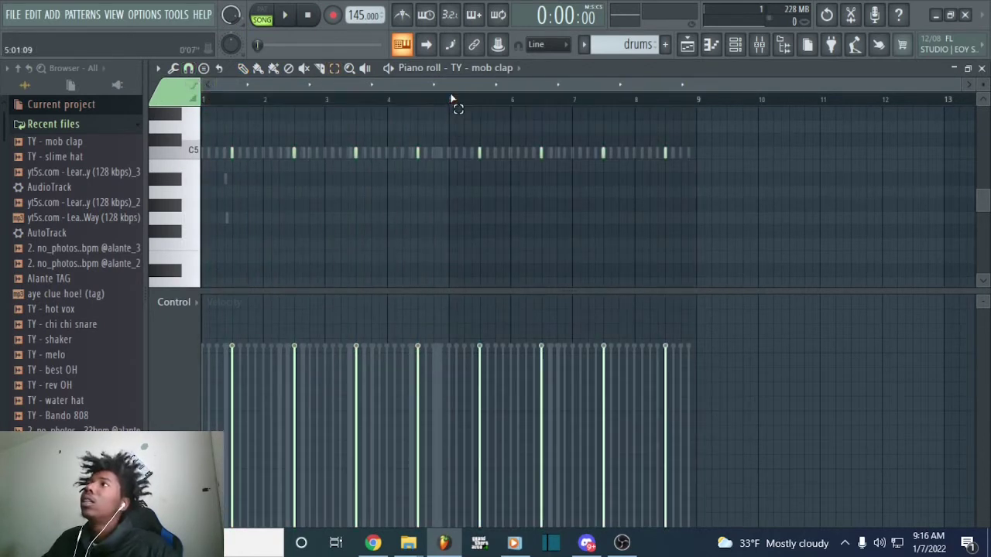
- Play the arrangement with the claps in the playlist, look through the recent samples, and stop playback
key("space")
left_click(687, 44)
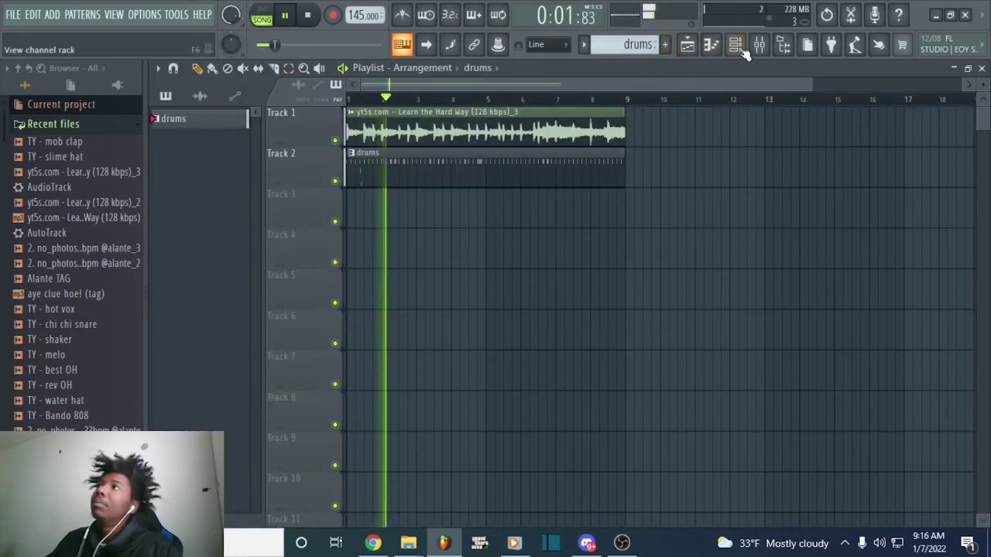
left_click(736, 44)
scroll(69, 283, "down", 3)
key("space")
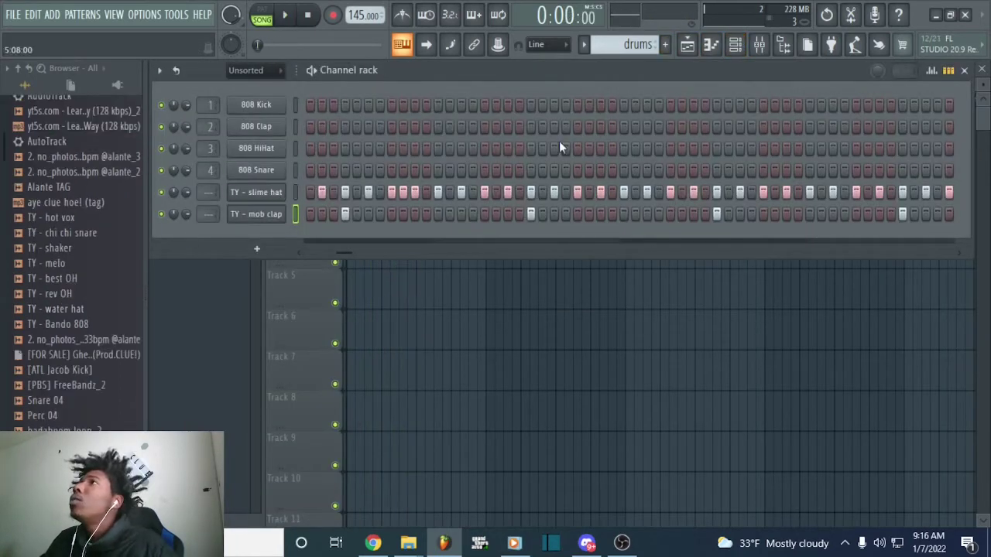
- Trim the sample clip on Track 1 to four bars, place a copy at bar 5, and play the arrangement through
left_click(684, 45)
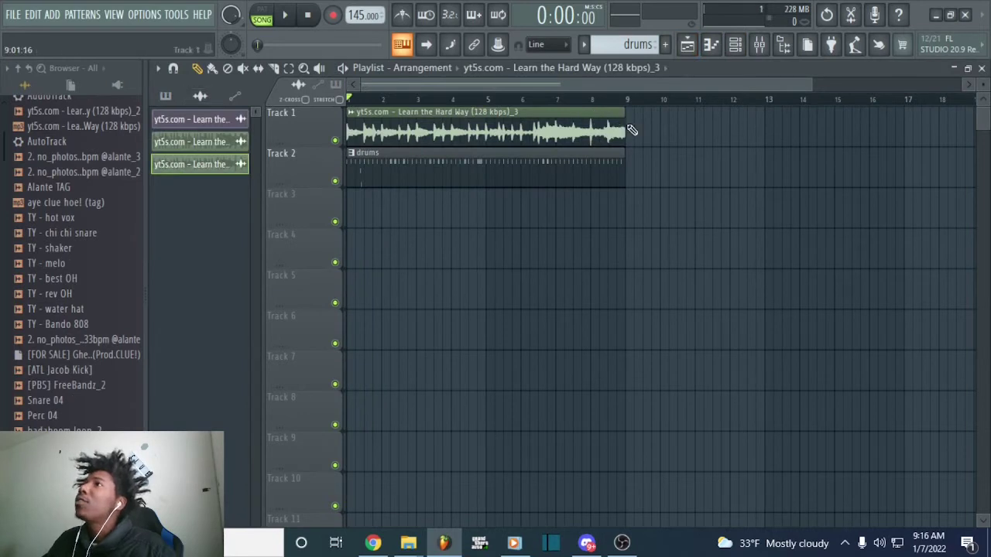
left_click_drag(621, 129, 496, 137)
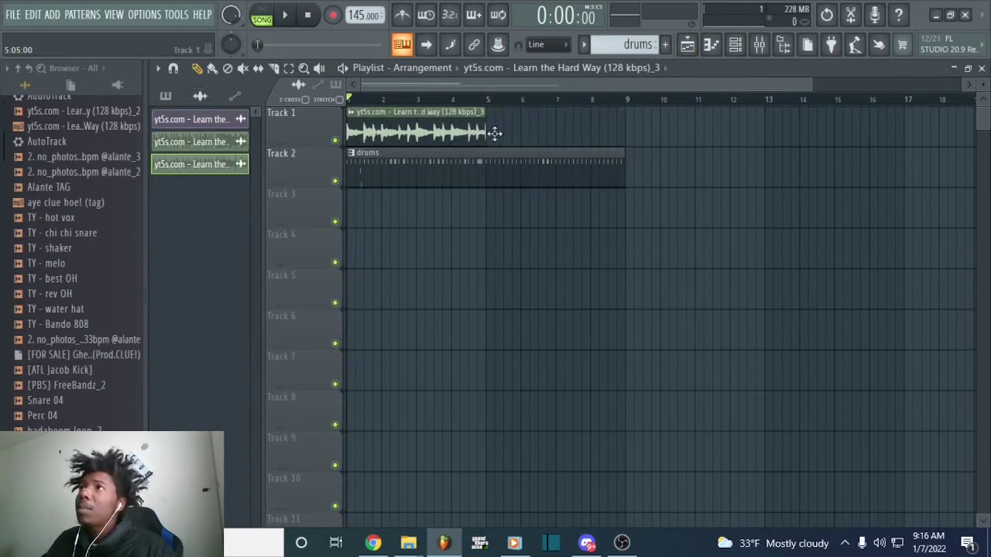
left_click(496, 133)
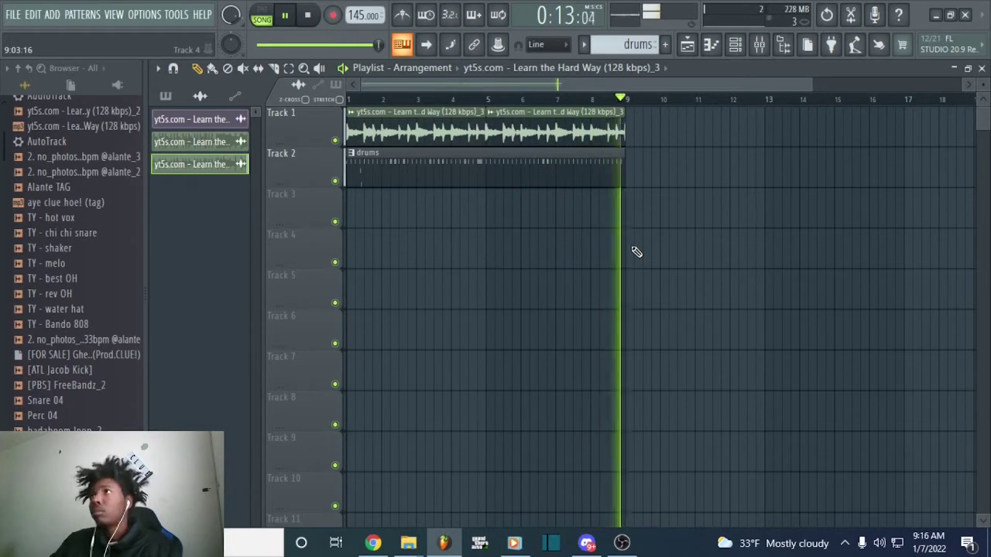
key("space")
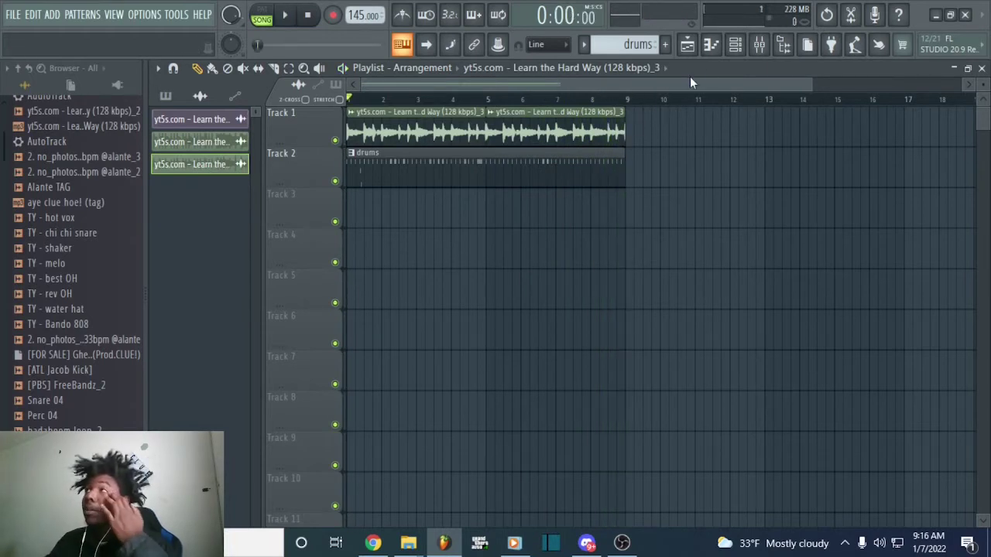
- Add TY - best OH as a channel, with hits on step 1 of bars 1 and 3 and steps 5 and 7 of bars 2 and 4
left_click(736, 45)
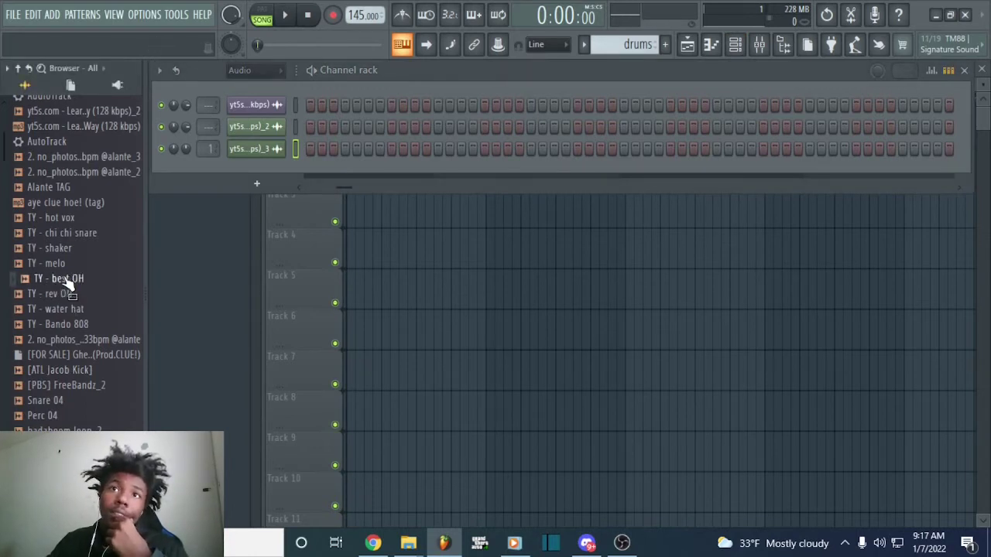
key("space")
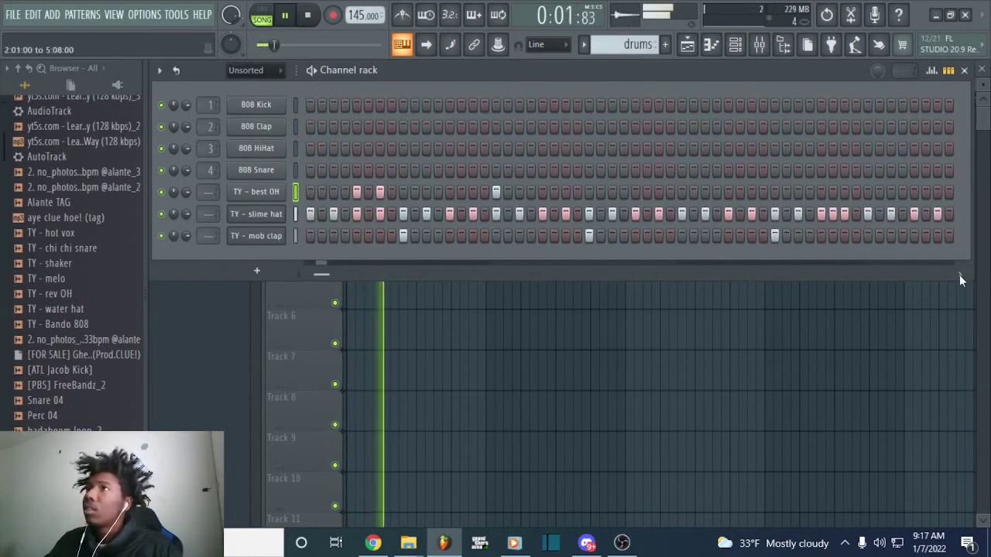
left_click(728, 191)
left_click(751, 192)
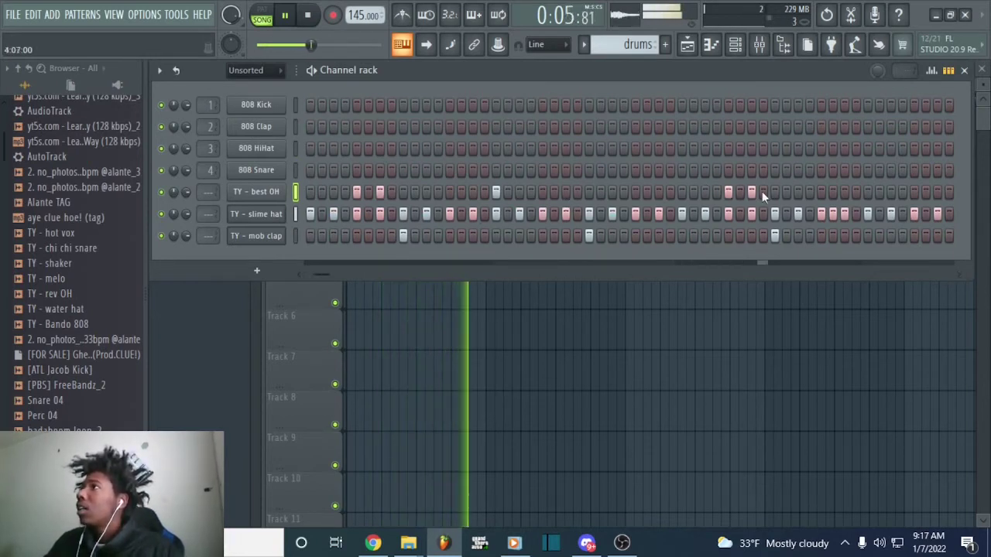
key("space")
left_click(267, 193)
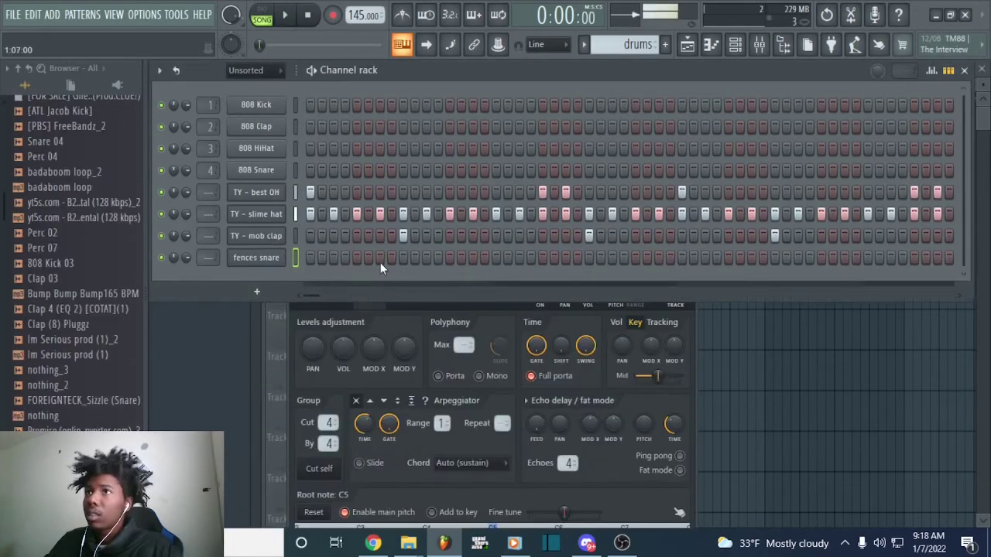
- Place fences snare hits on step 3 of bars 2, 4, 6 and 8 and step 15 of bars 3 and 7, and open its piano roll
key("space")
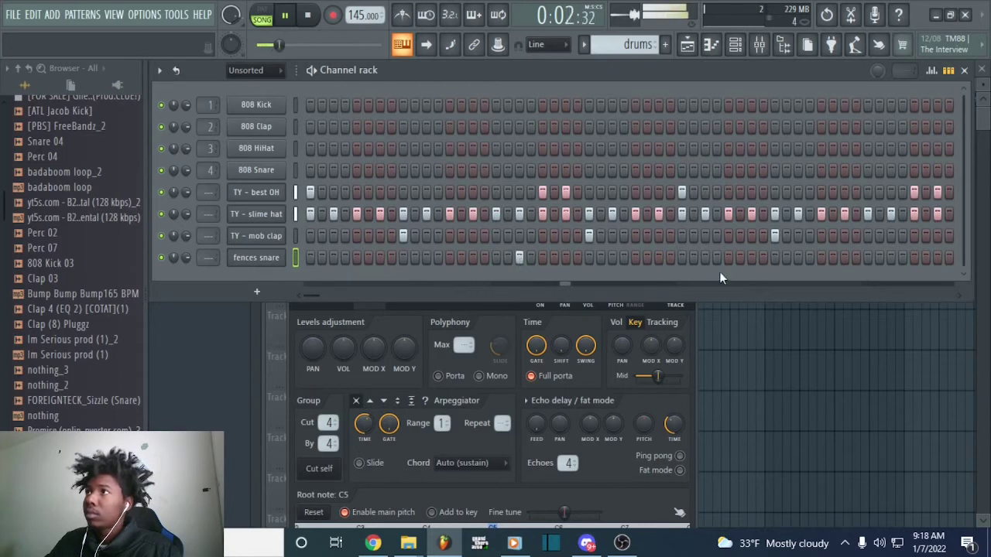
left_click(891, 258)
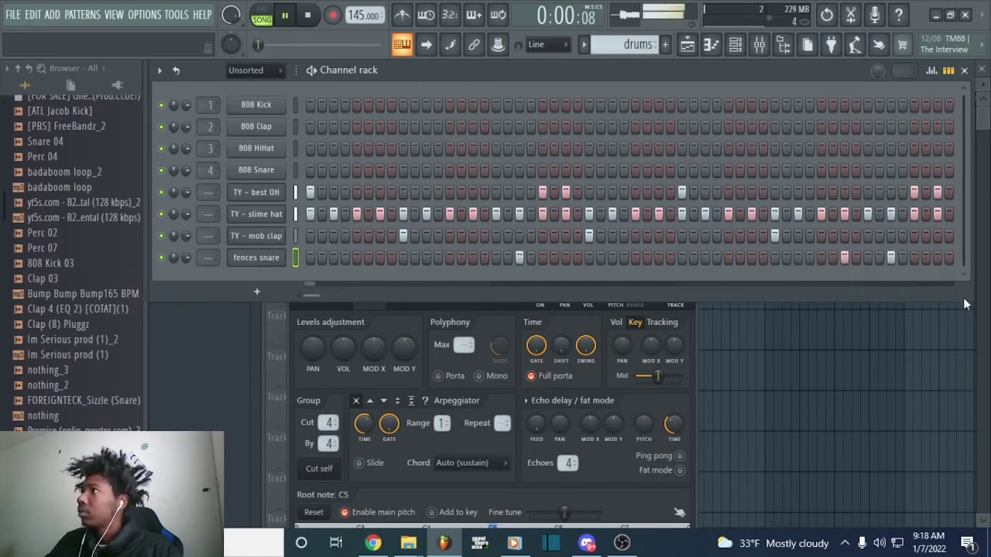
scroll(959, 295, "right", 3)
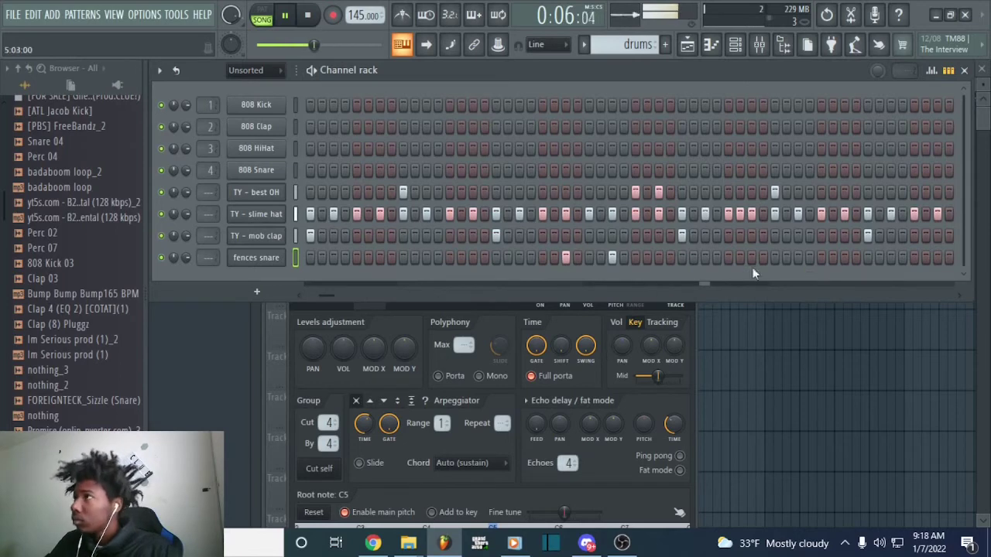
key("F7")
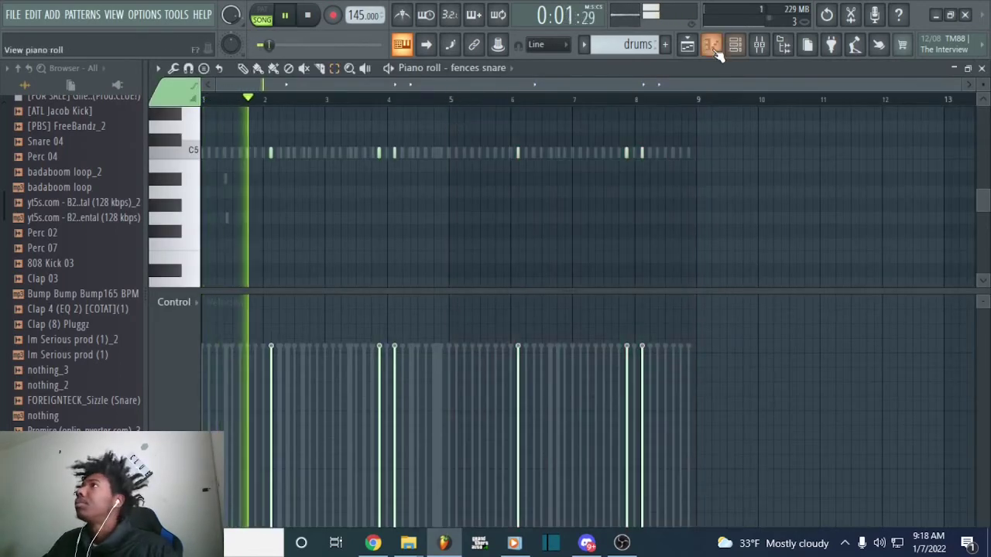
- View the arrangement in the playlist, stop playback, and browse the recent samples with the channel rack open
left_click(697, 48)
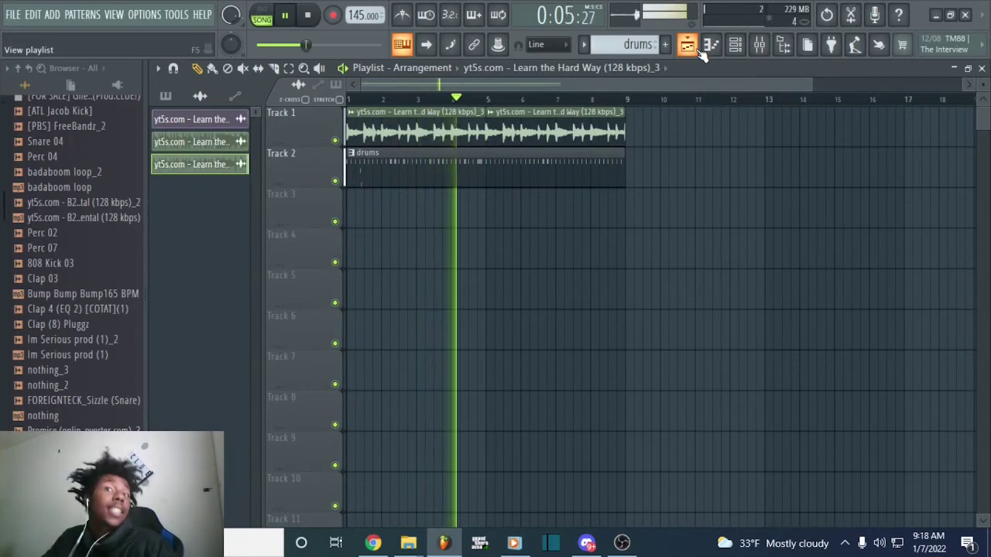
key("space")
key("F6")
scroll(75, 339, "up", 4)
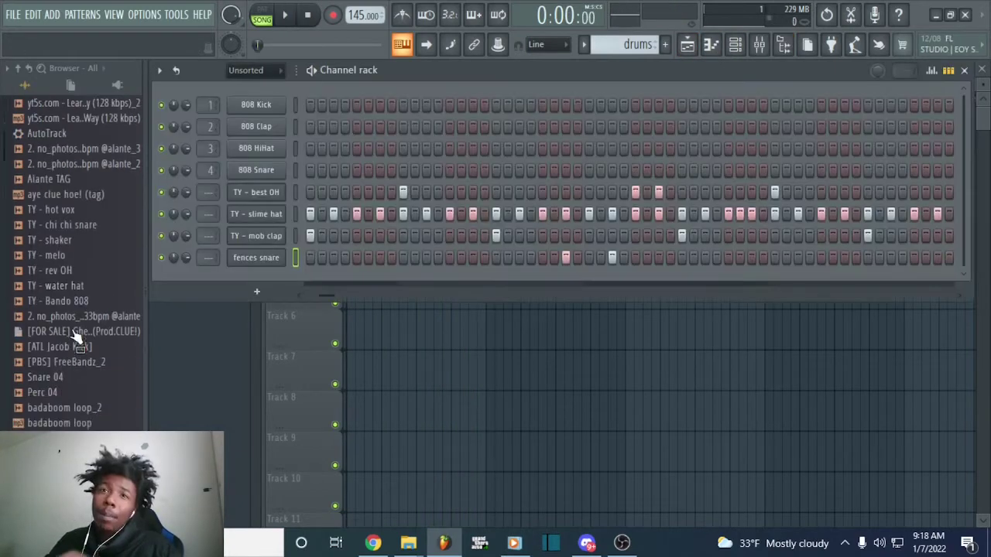
left_click(81, 309)
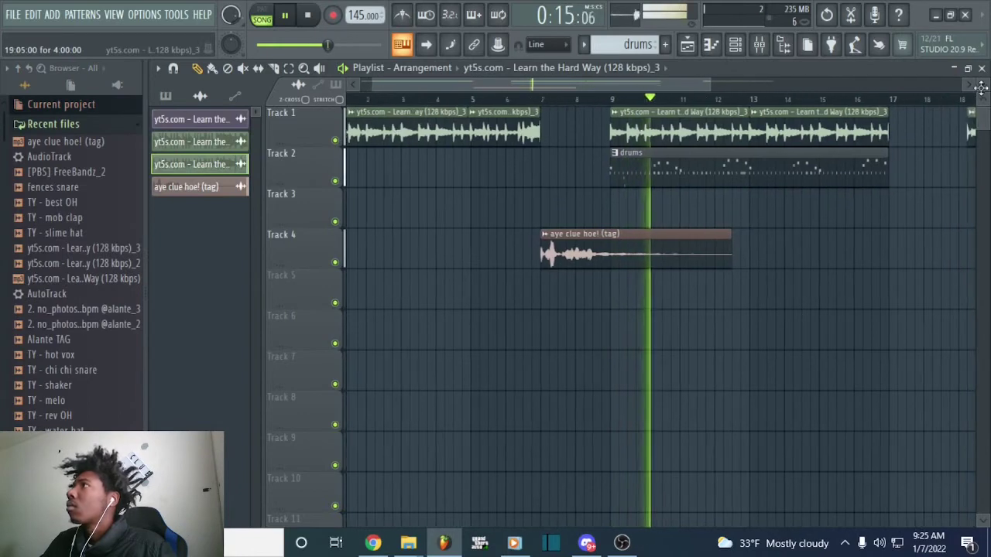
- Place the drums #2 pattern at bar 17 on Track 2 and a copy of the sample clip at bar 21 on Track 1
left_click_drag(980, 86, 895, 87)
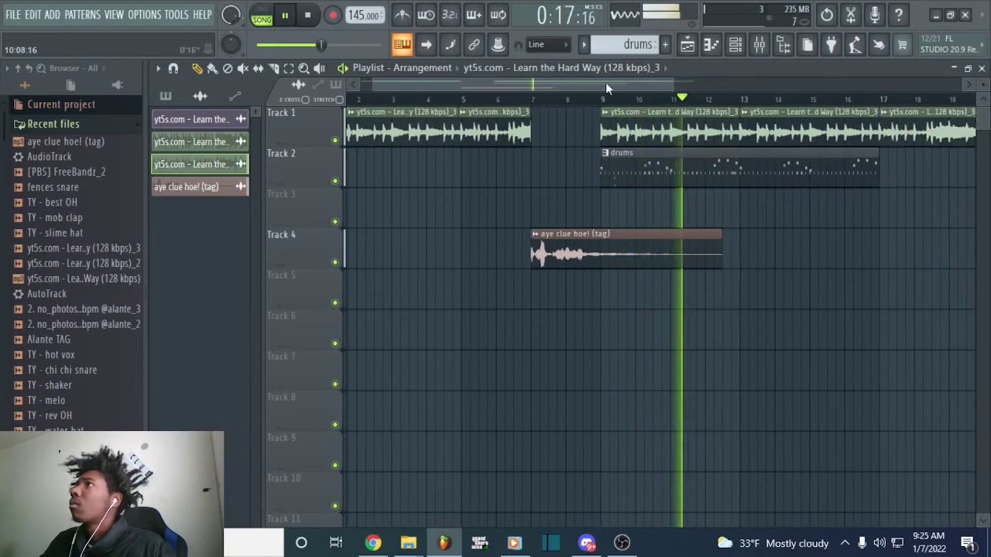
left_click_drag(563, 80, 671, 92)
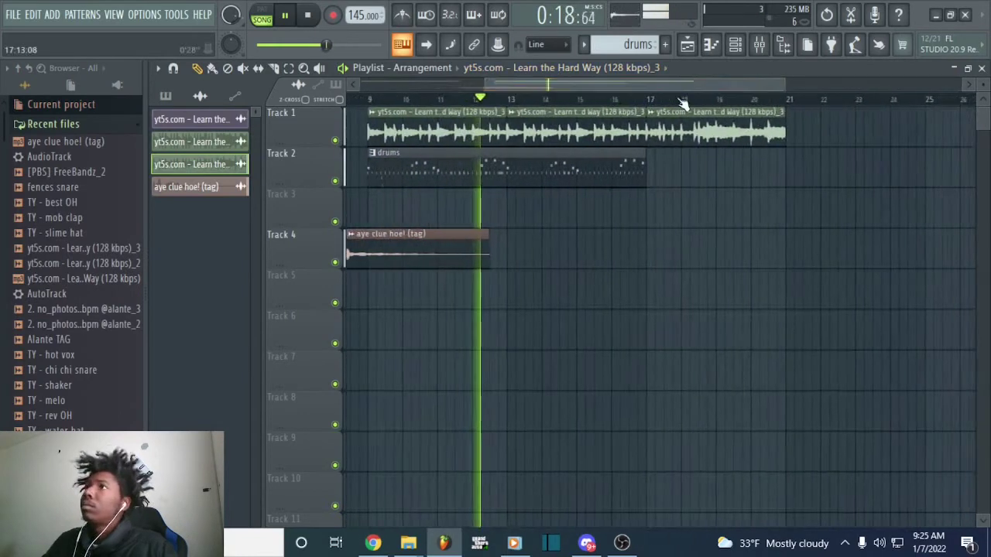
left_click(586, 71)
left_click(557, 175)
left_click_drag(701, 179, 669, 177)
left_click(774, 132)
left_click(790, 128)
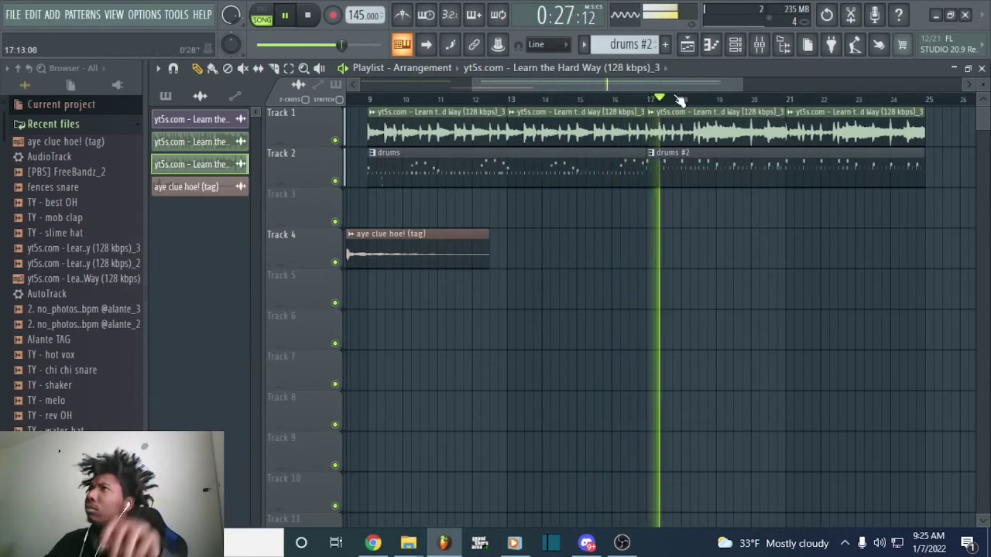
- Place the Learn the Hard Way (128 kbps)_2 clip on Track 1 and the drums pattern on Track 2, both at bar 25
left_click_drag(679, 83, 778, 83)
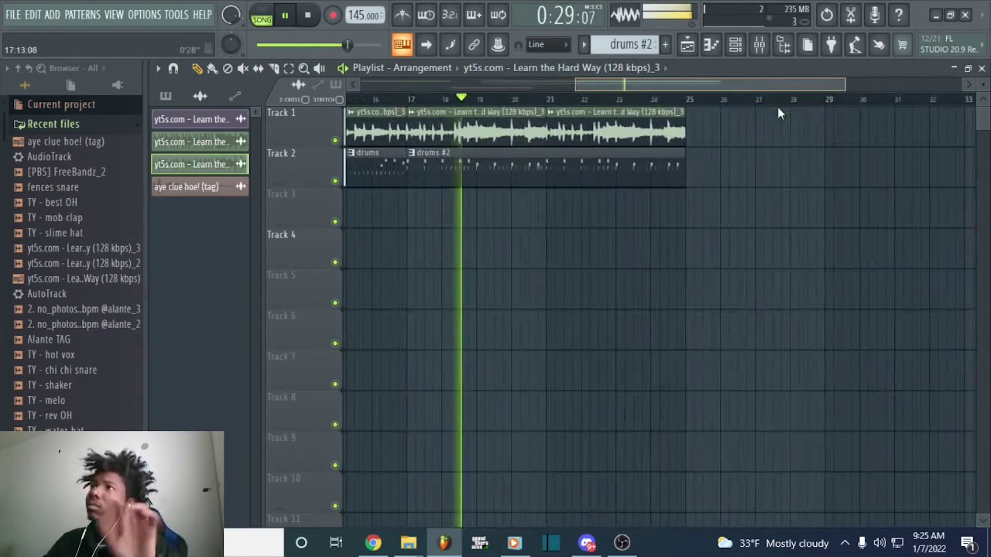
scroll(753, 111, "left", 1)
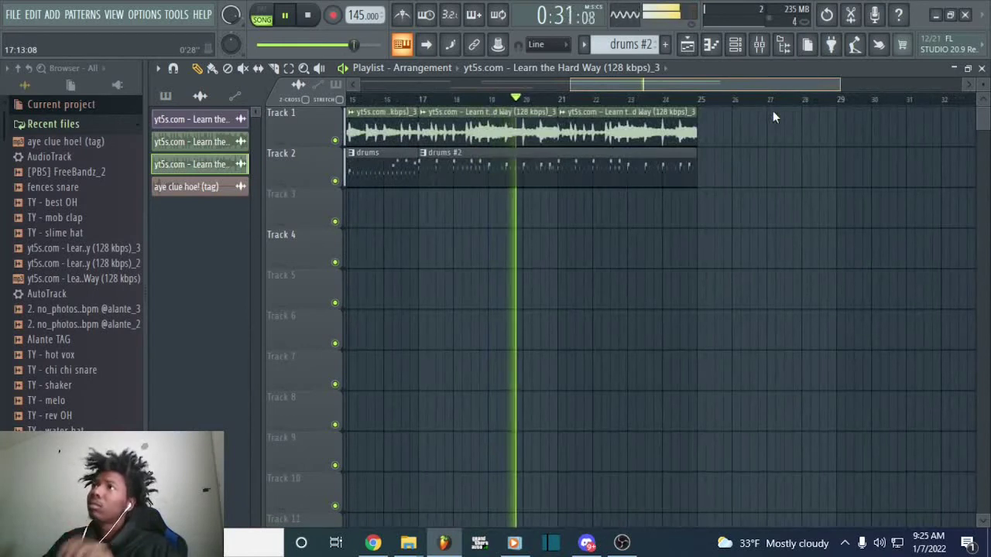
scroll(775, 111, "right", 1)
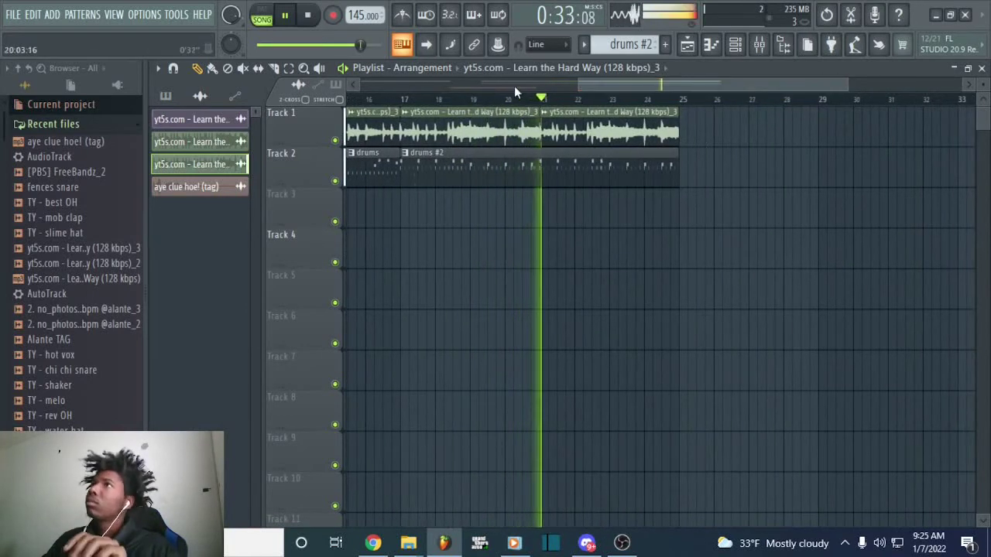
left_click(572, 67)
left_click(565, 108)
left_click(708, 131)
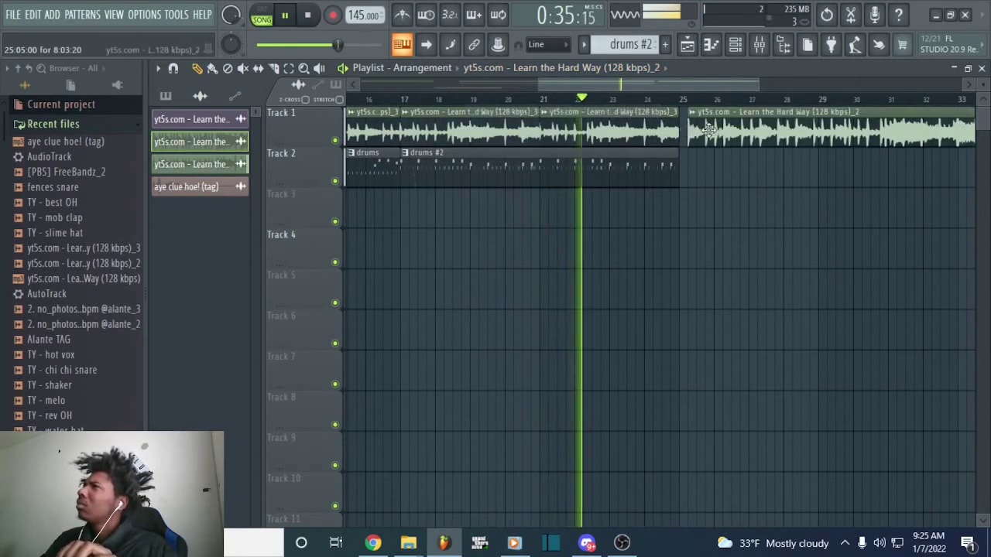
left_click(565, 67)
left_click(563, 165)
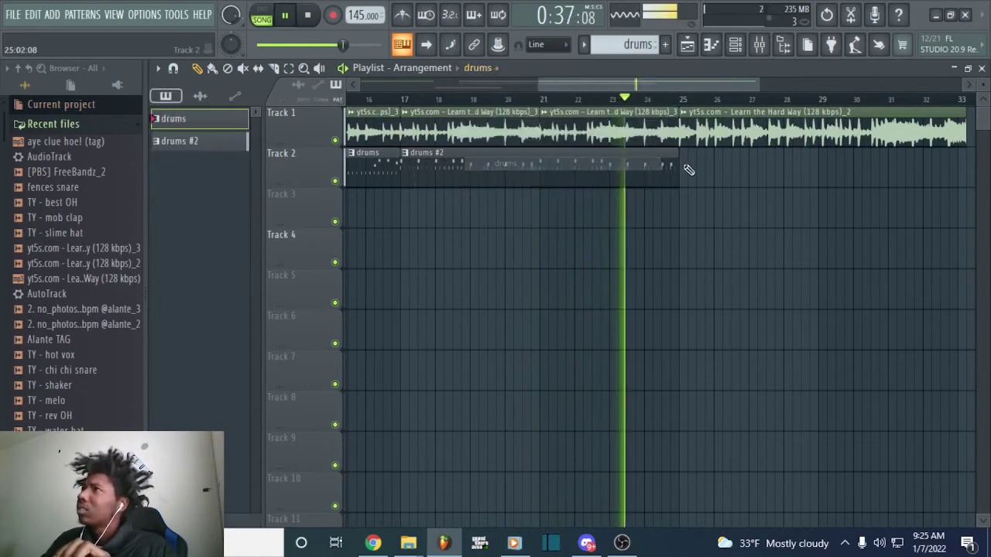
left_click(688, 170)
scroll(720, 89, "right", 4)
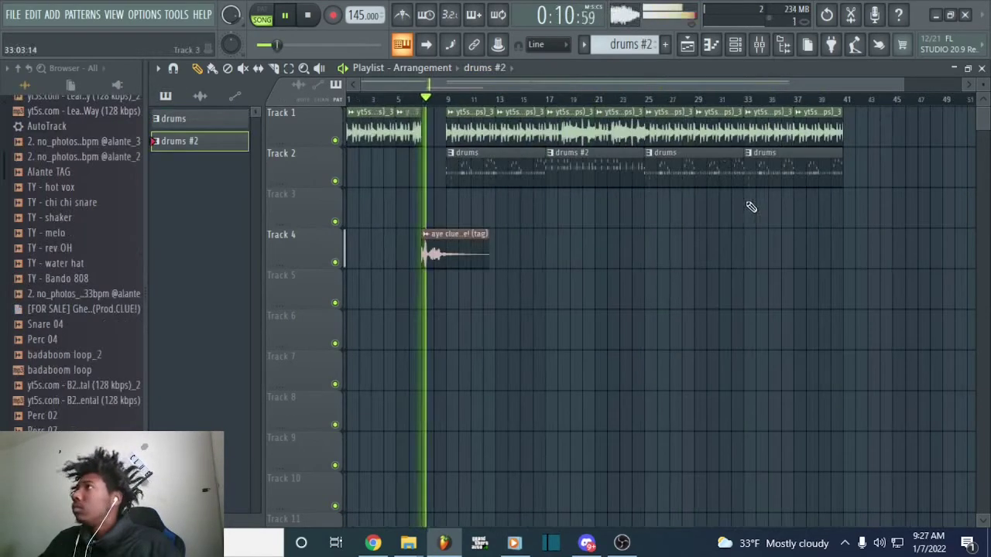
- Place drums #2 on Track 3 with its start trimmed to bar 37, and slice the Track 2 drums clip at bar 37
left_click(749, 208)
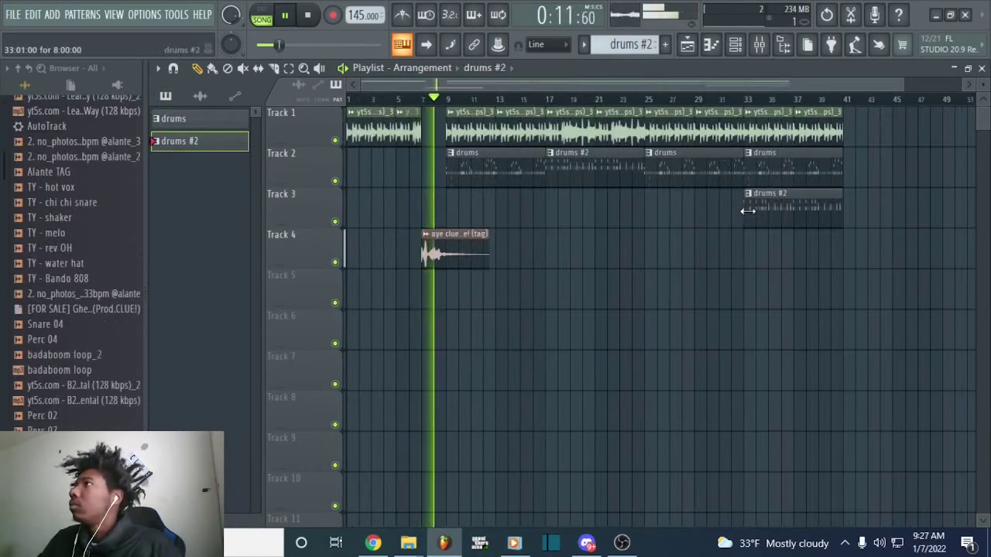
left_click_drag(747, 211, 795, 209)
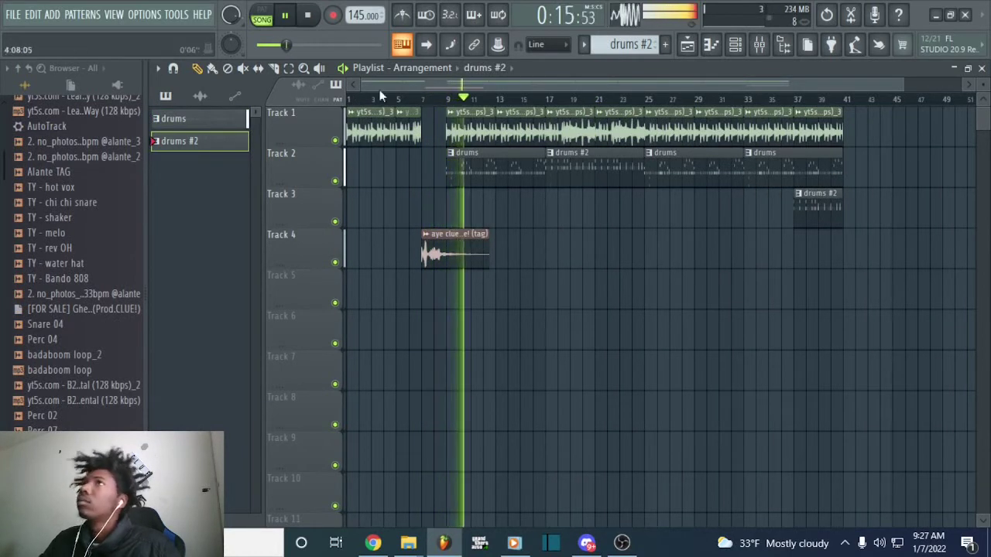
left_click(289, 68)
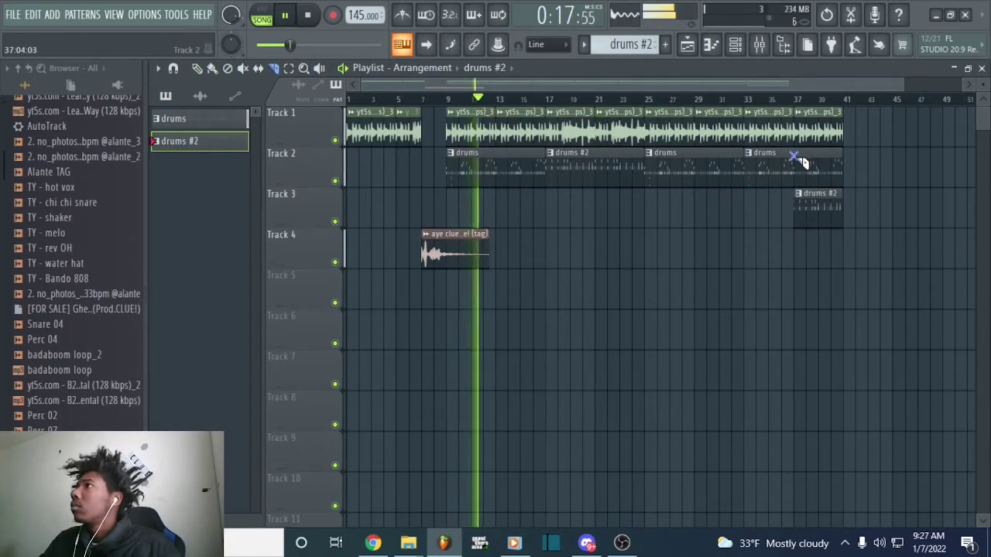
- Lower the volume of the [ATL Jacob Kick] mixer track to slightly above 61% and return to the playlist
left_click(760, 44)
left_click_drag(485, 335, 484, 350)
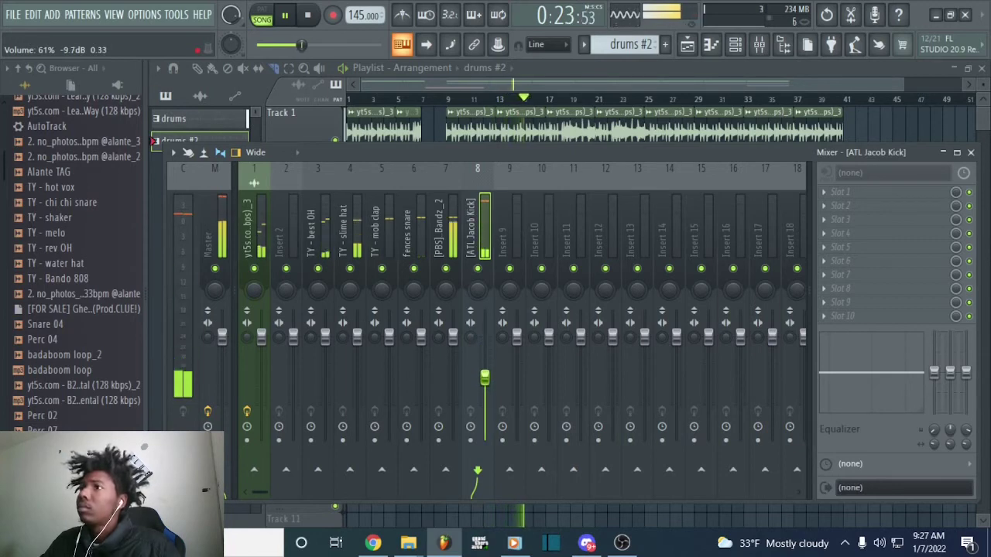
left_click_drag(490, 380, 491, 370)
left_click(658, 88)
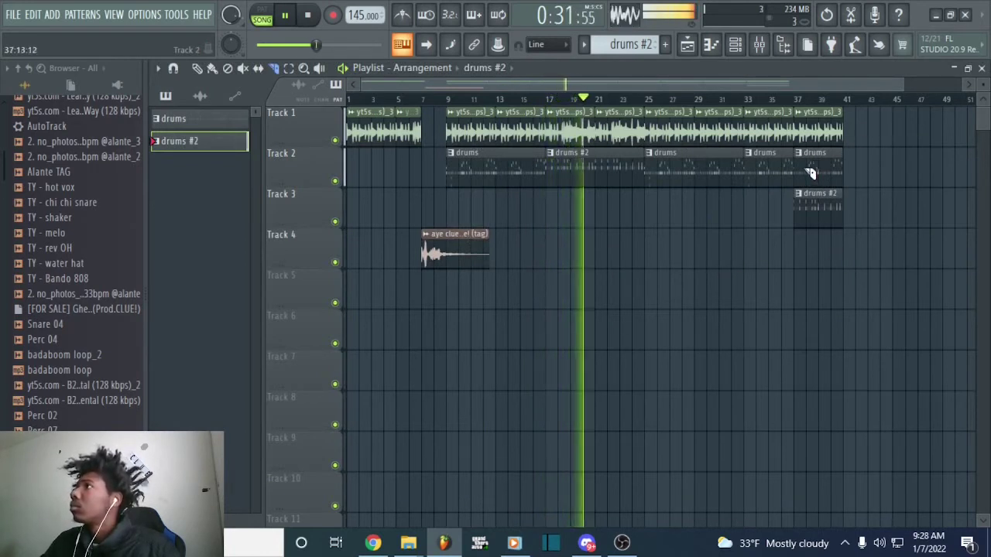
- Slice the last drums clip on Track 2 at bar 39 and delete the drums #2 clip from Track 3
left_click_drag(827, 158, 823, 186)
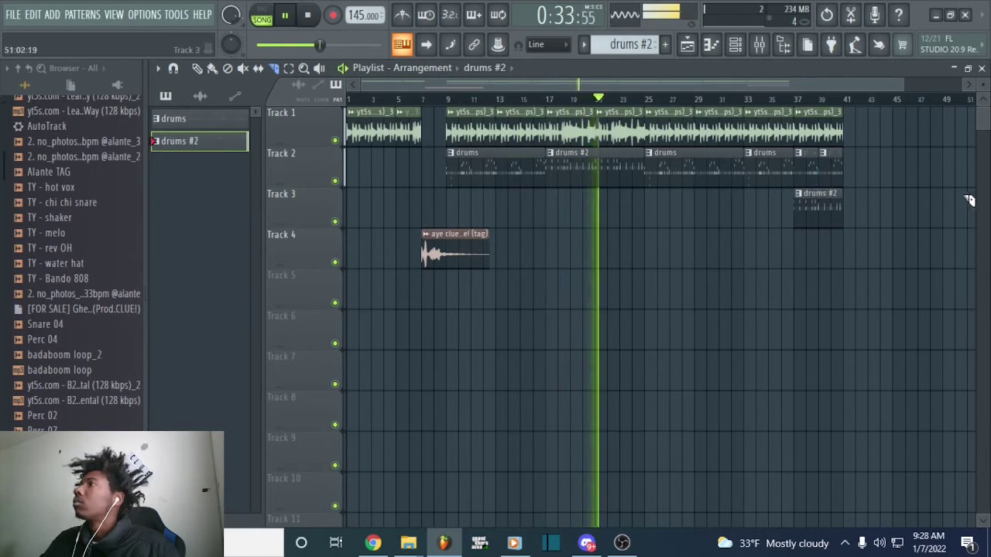
left_click(212, 68)
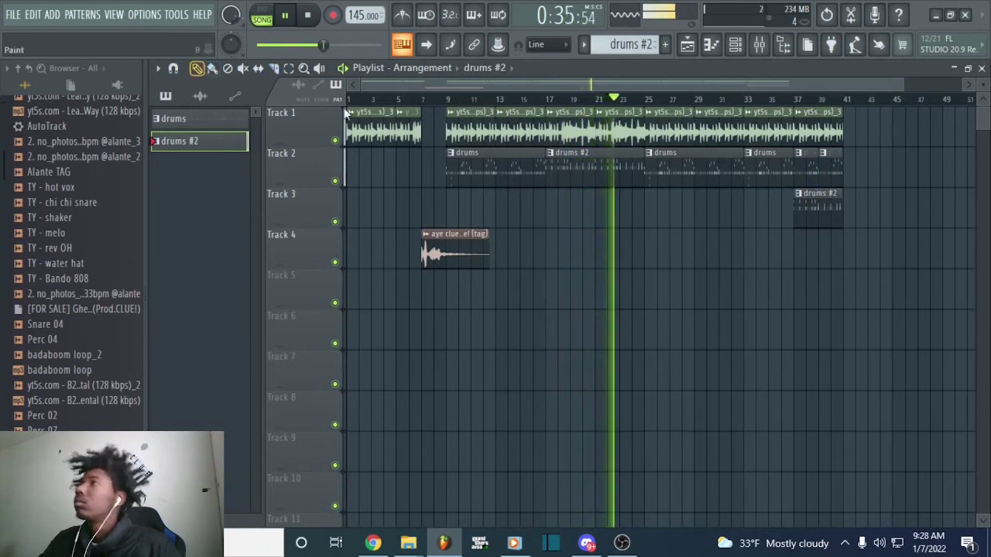
mouse_move(811, 178)
left_mouse_down()
mouse_move(829, 186)
mouse_move(810, 196)
mouse_move(818, 204)
mouse_move(801, 203)
mouse_move(801, 168)
left_mouse_up()
left_click(826, 232)
right_click(826, 232)
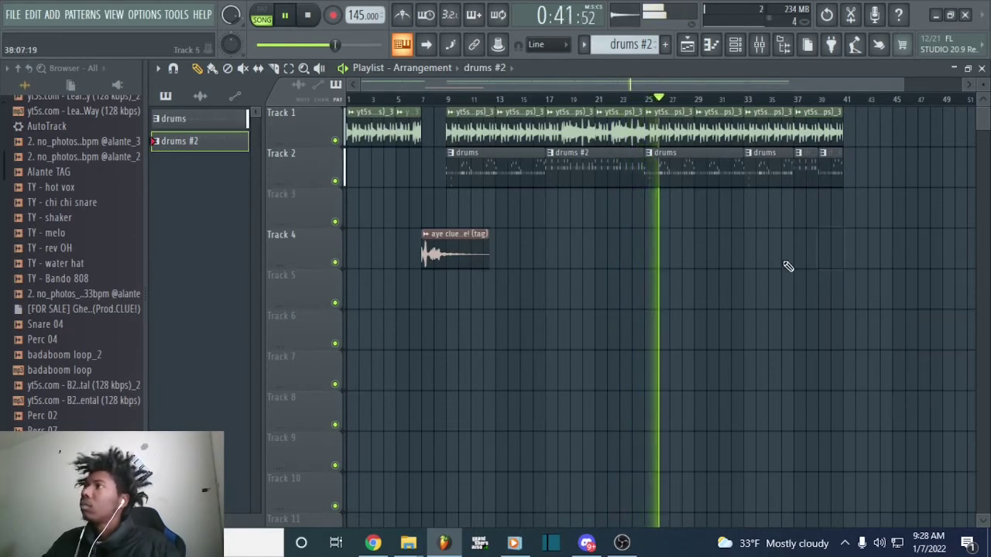
- Add Fruity Parametric EQ 2 to the [PBS] FreeBandz_2 mixer track, cutting band 3 near 300 Hz and band 1 by about 1.3 dB
left_click(759, 44)
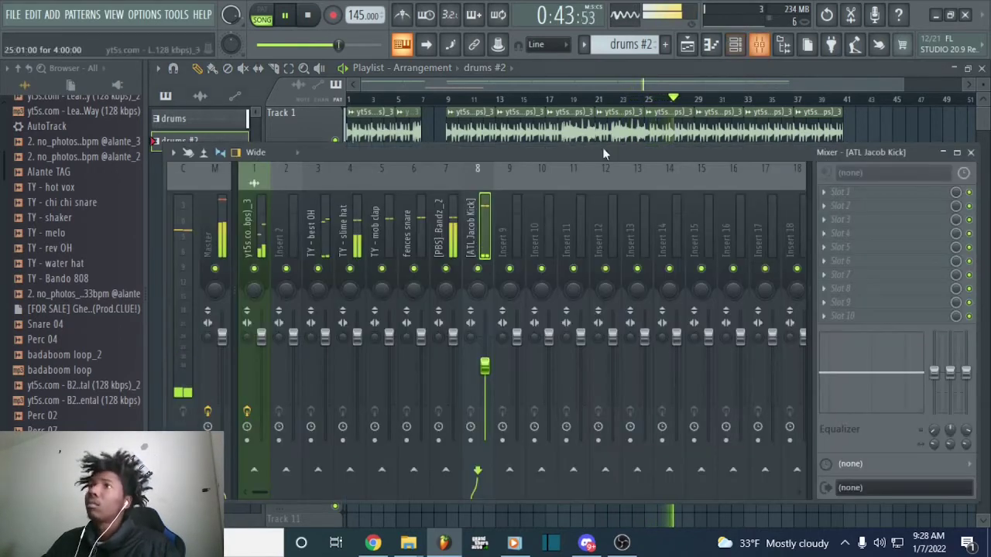
left_click(443, 246)
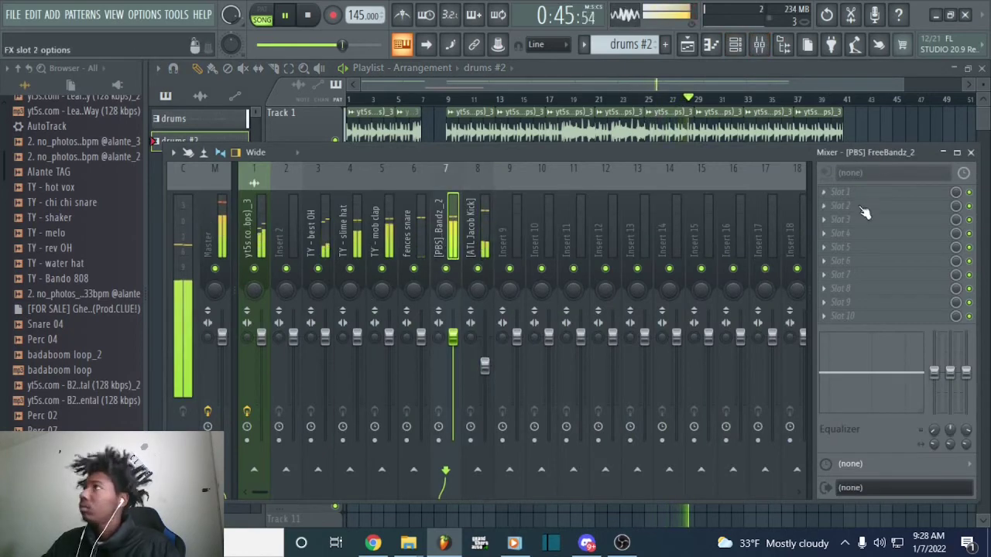
left_click(840, 195)
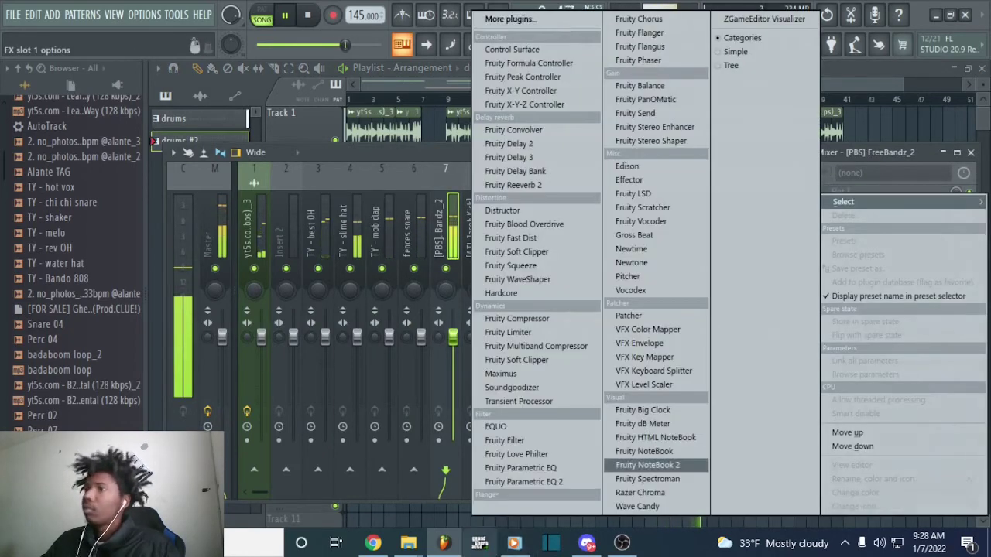
left_click(526, 479)
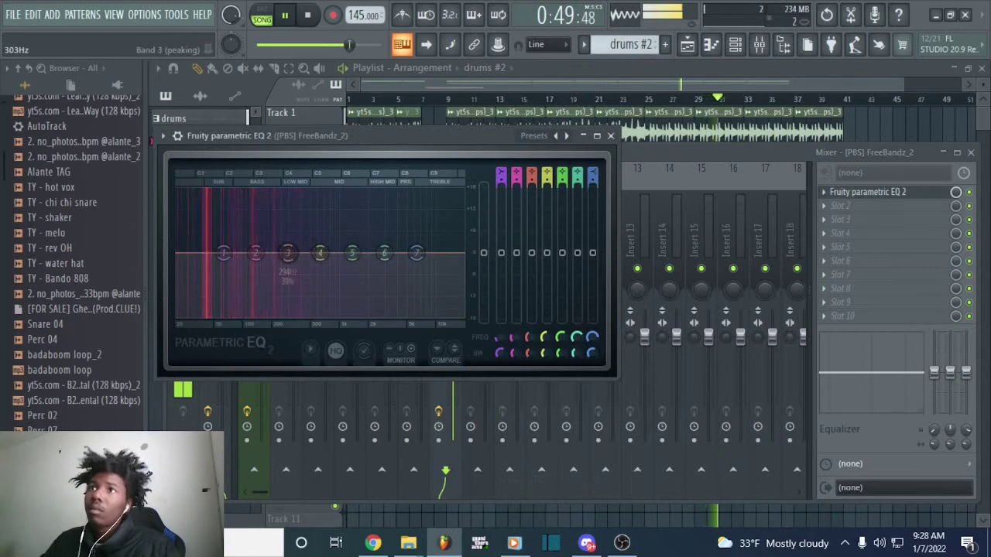
left_click_drag(287, 253, 291, 267)
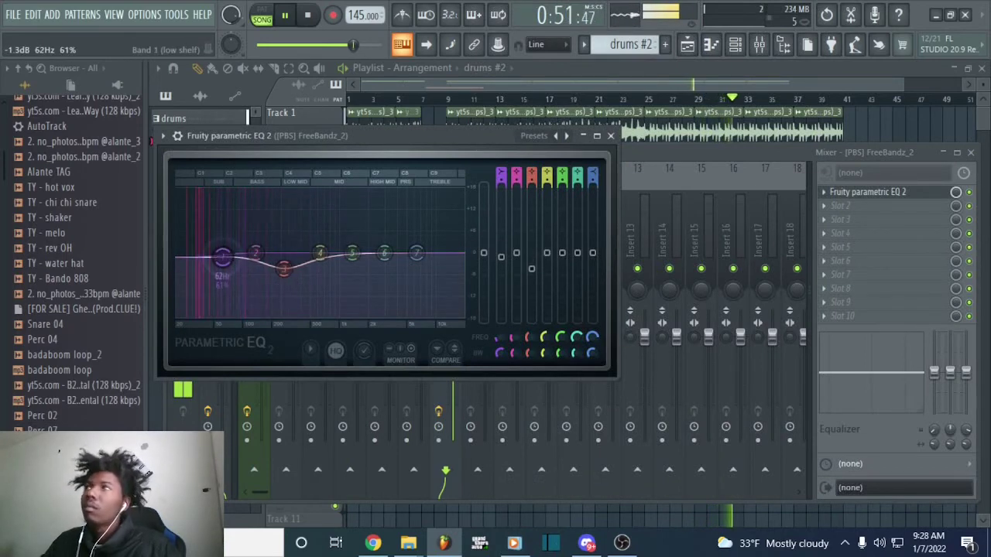
left_click(638, 81)
- Delete the sample clip at bar 37 on Track 1, try a copy of the bar 21 clip there, remove it, and stop playback
left_click_drag(638, 81, 728, 81)
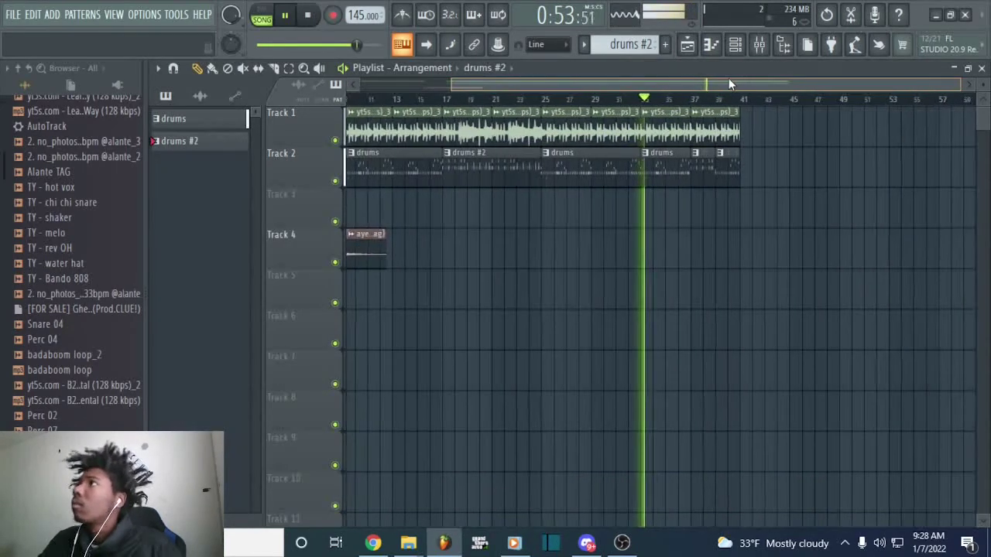
right_click(706, 129)
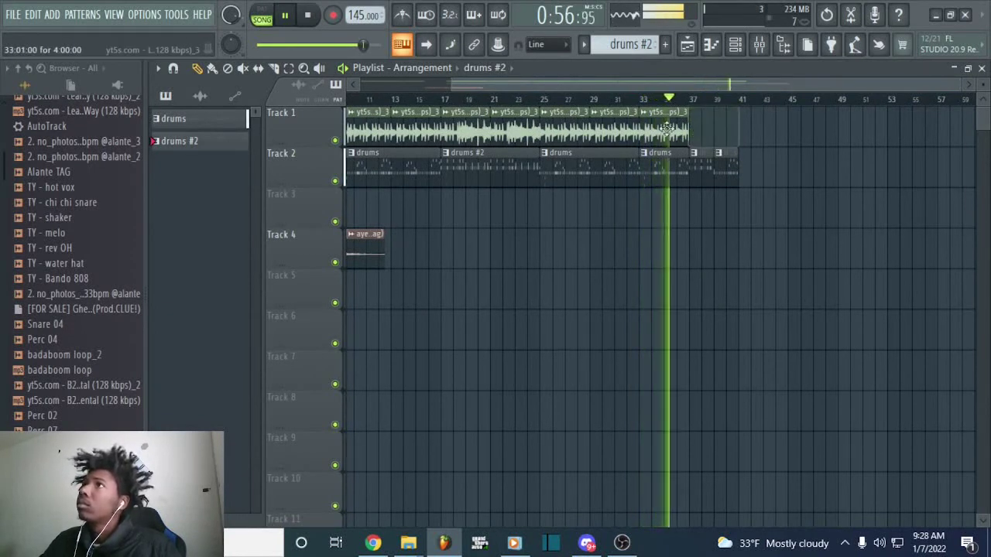
left_click(501, 131)
left_click(694, 132)
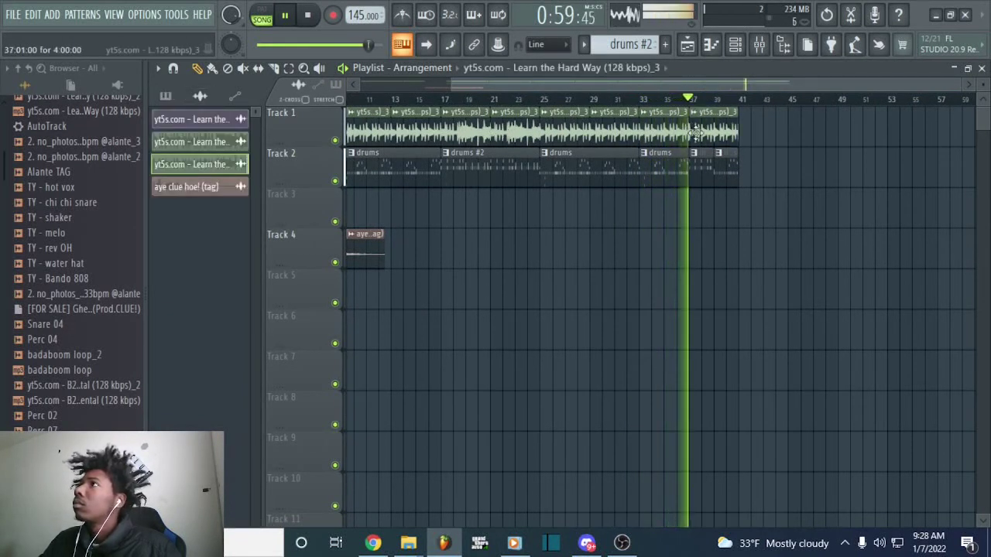
right_click(708, 131)
key("space")
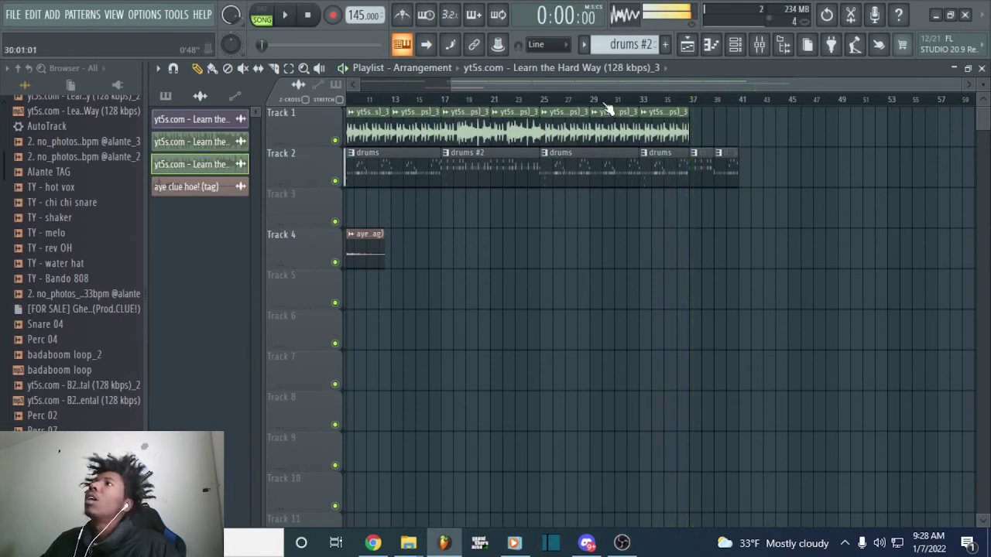
- Play the arrangement from about bar 19, fill bars 37 to 40 of Track 1 with a sample clip, stop playback, and show the mixer
left_click(471, 101)
key("space")
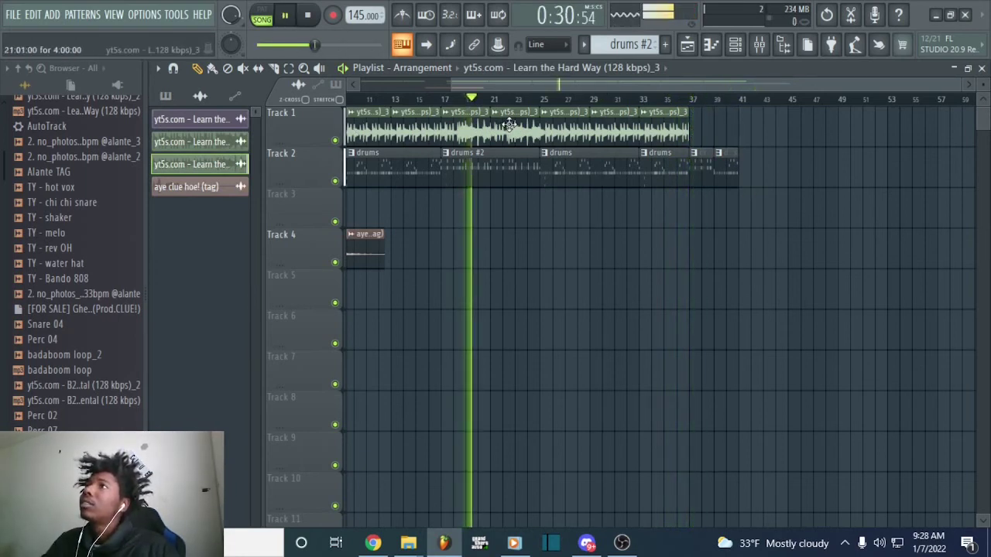
left_click_drag(691, 133, 738, 133)
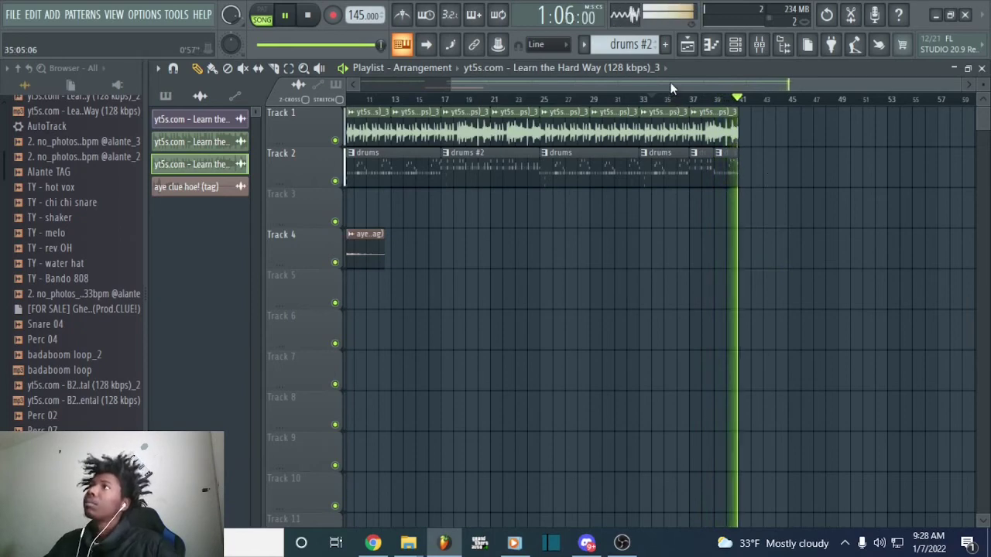
key("space")
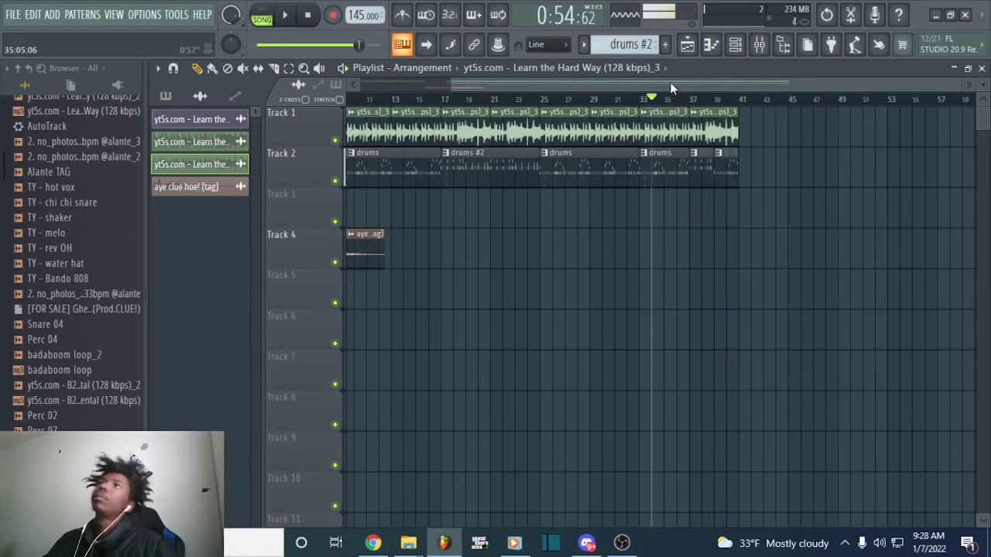
left_click(760, 46)
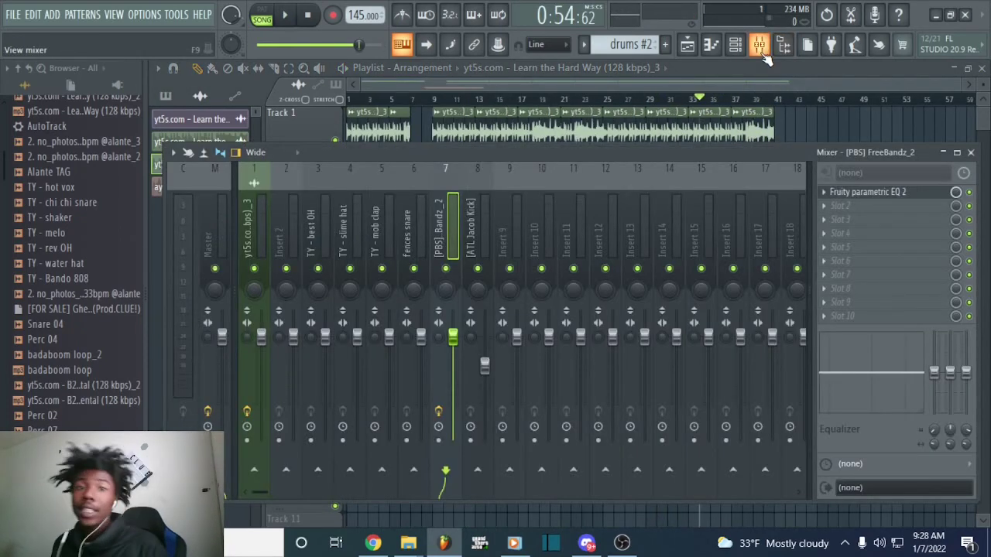